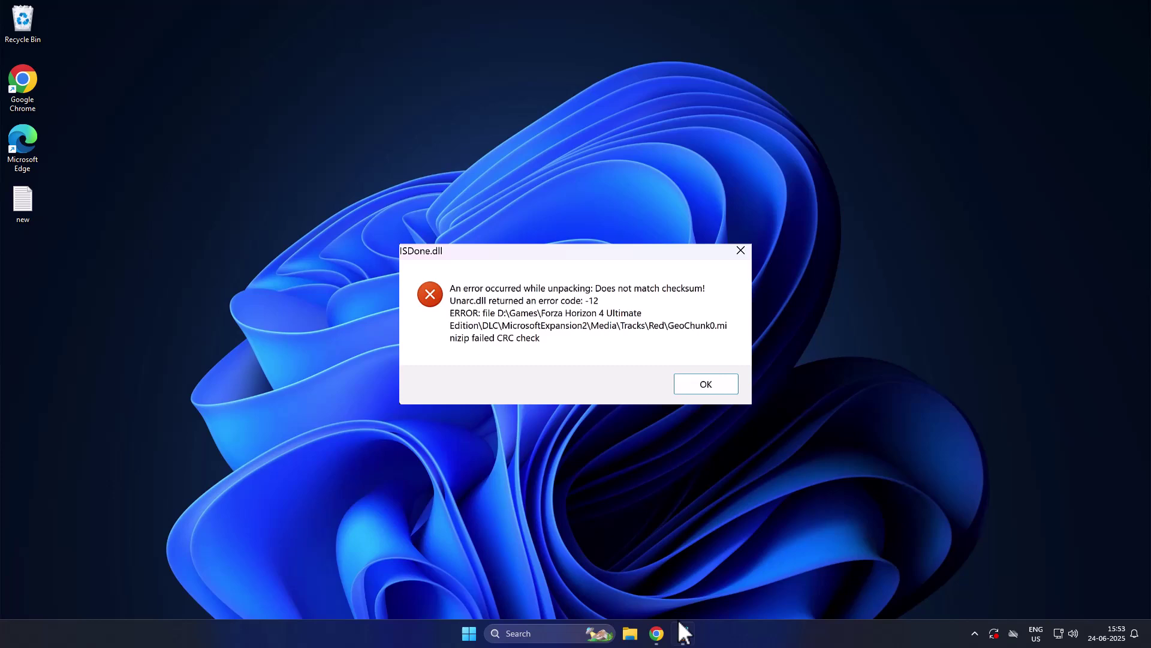
- Check the ISDone.dll and unarc.dll download links in the new.txt notes, then set the notes aside
left_click(682, 632)
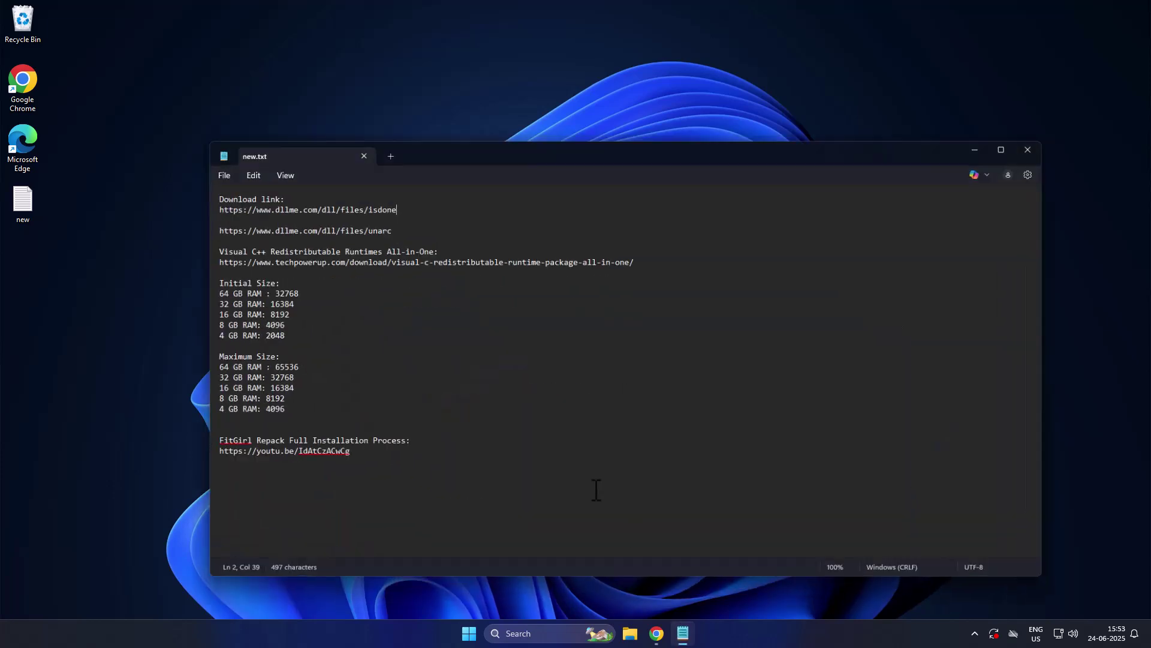
left_click_drag(384, 219, 206, 193)
left_click(428, 220)
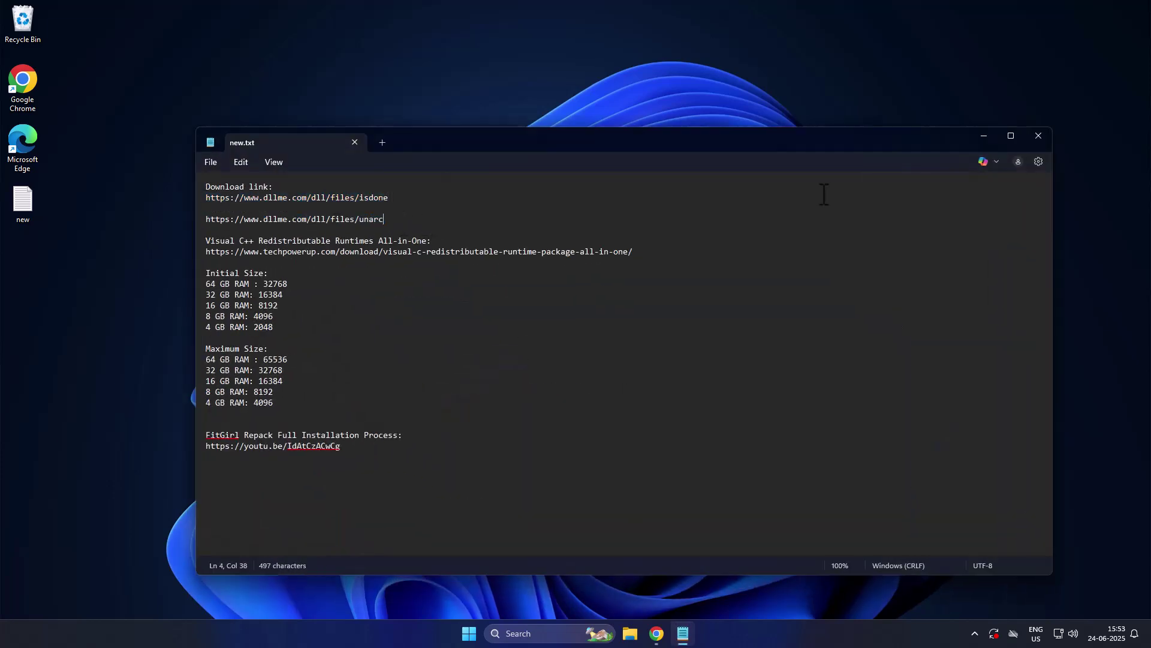
left_click(974, 143)
- Download the 32-bit ISDone.dll version 9.17 beta from DLLme as ISDone_x86.zip (230 KB)
left_click(656, 633)
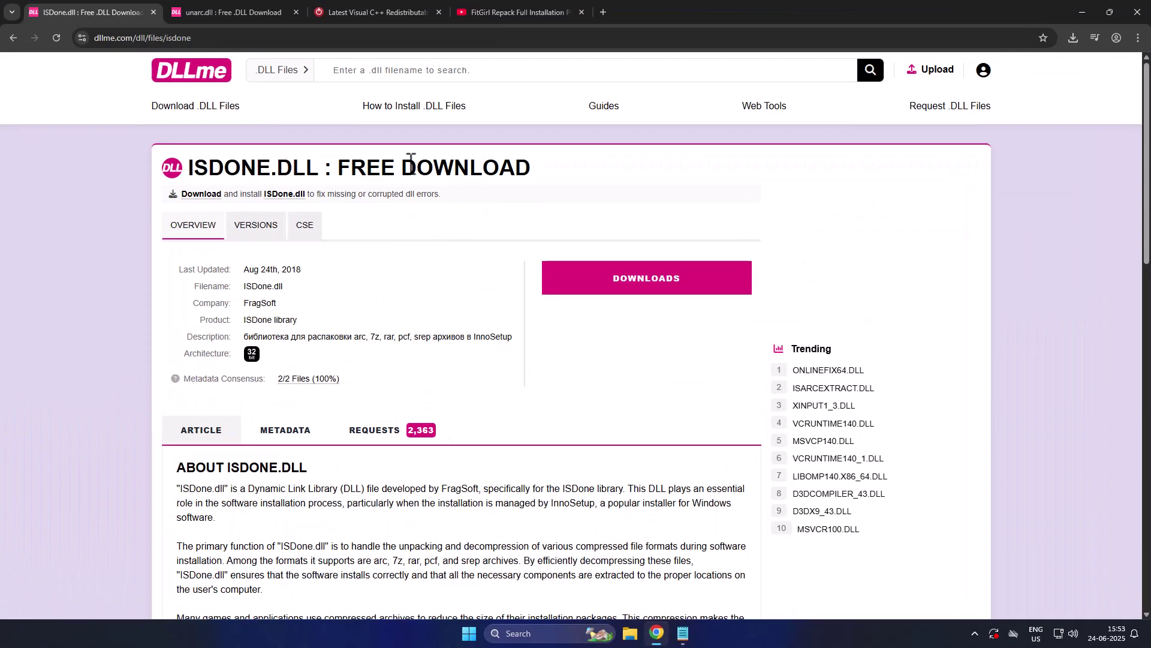
left_click_drag(318, 167, 186, 165)
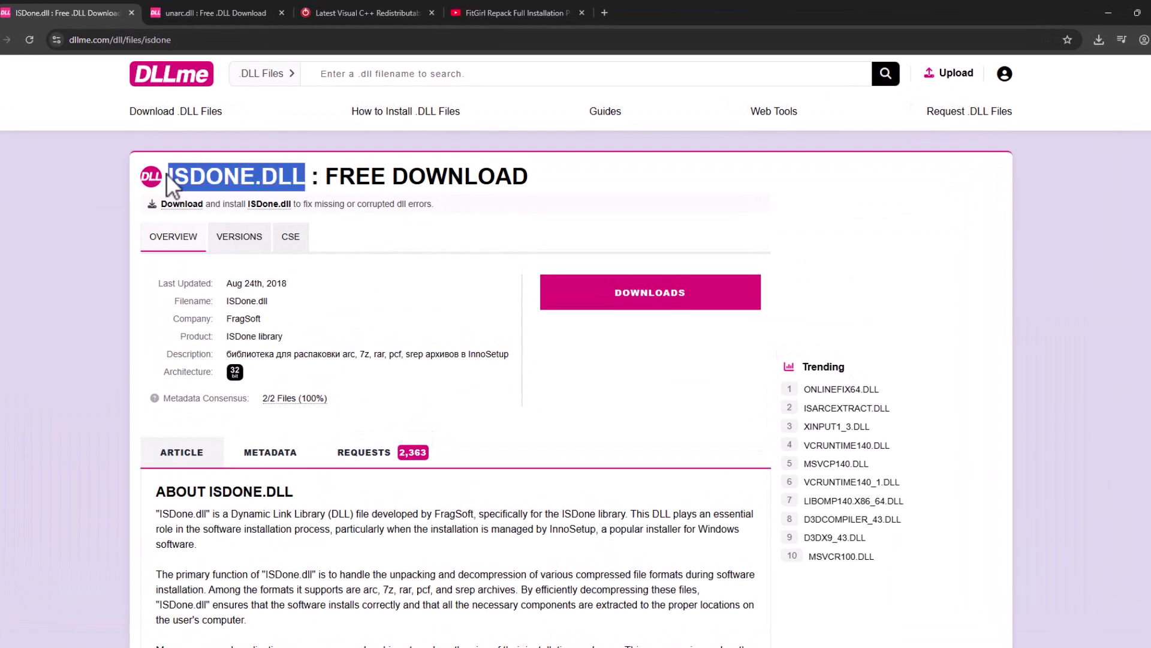
left_click(674, 302)
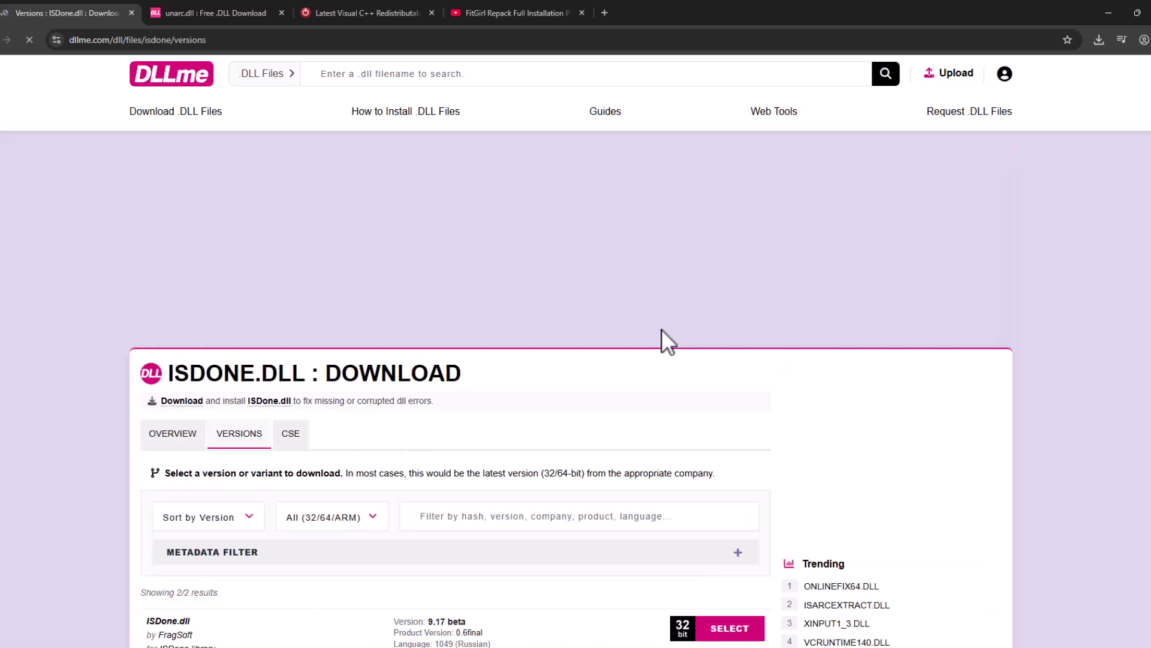
scroll(254, 347, "down", 3)
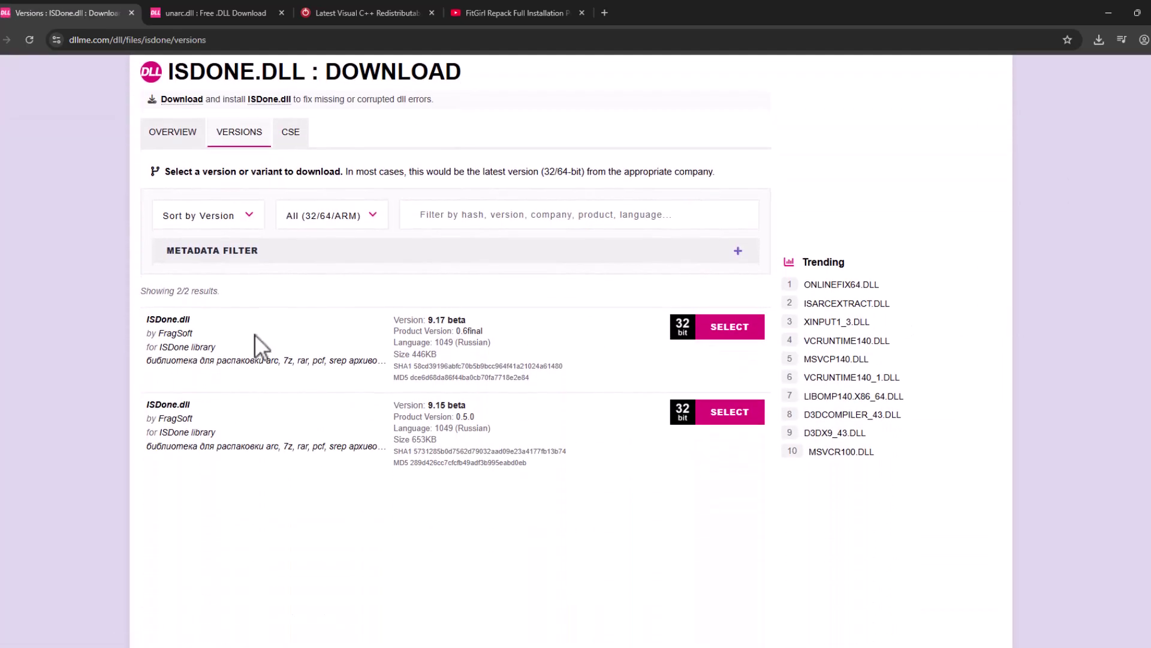
left_click_drag(469, 322, 426, 321)
left_click(714, 337)
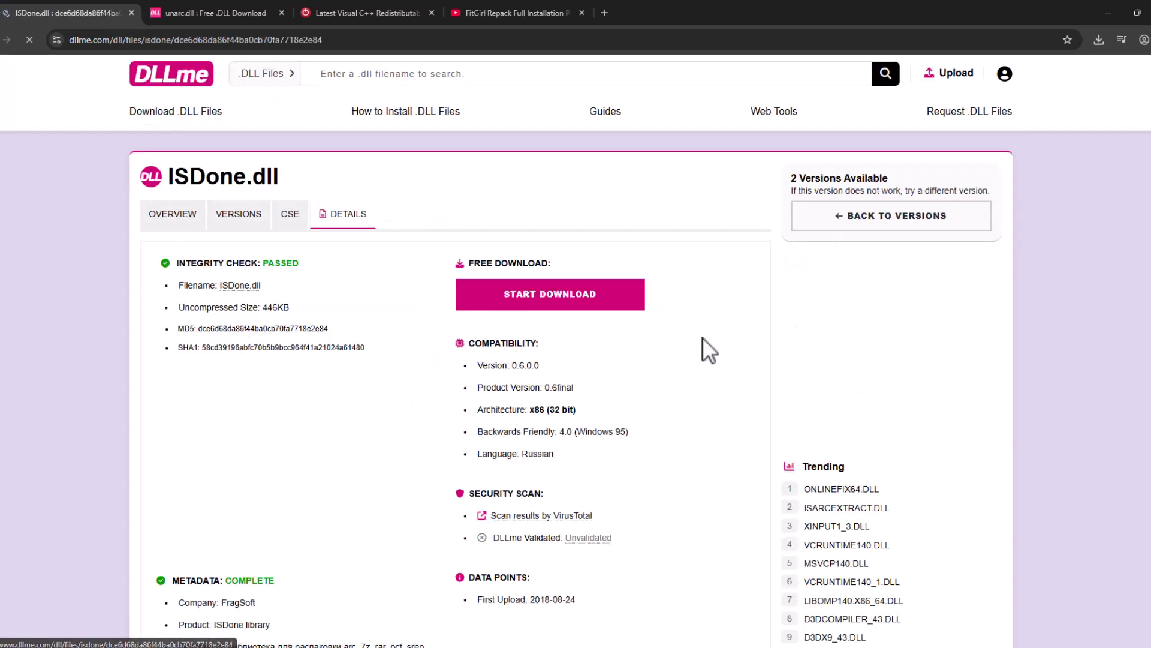
left_click(515, 304)
left_click(1101, 39)
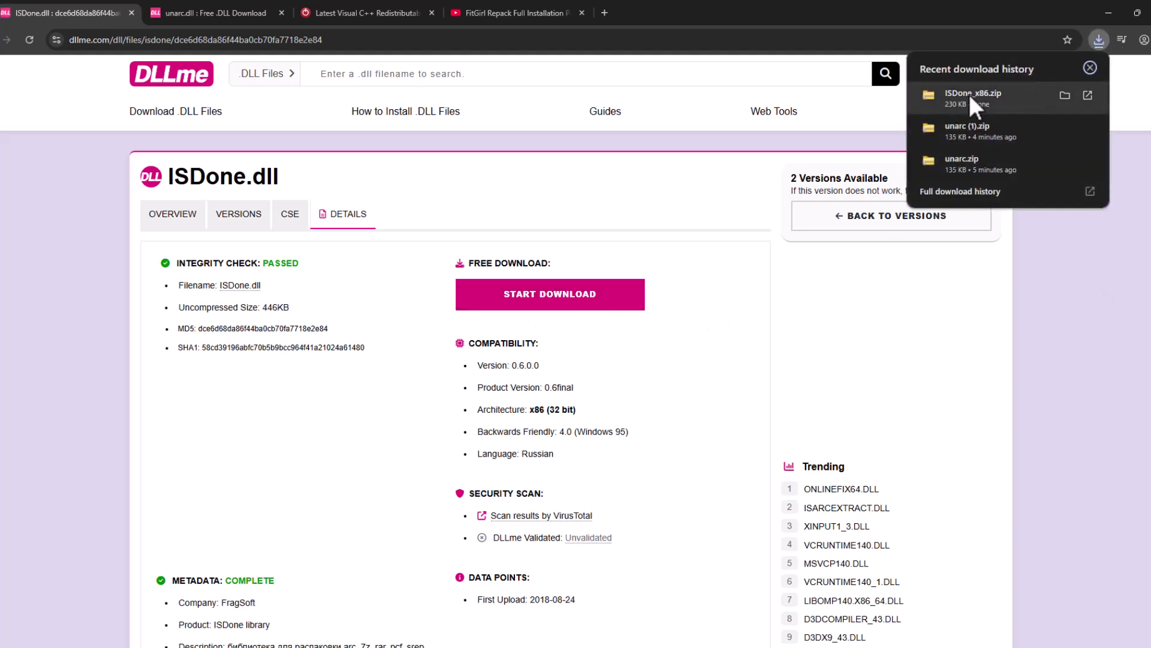
- Download the first 333.5 KB 32-bit unarc.dll version from DLLme as unarc_x86.zip (150 KB)
left_click(207, 12)
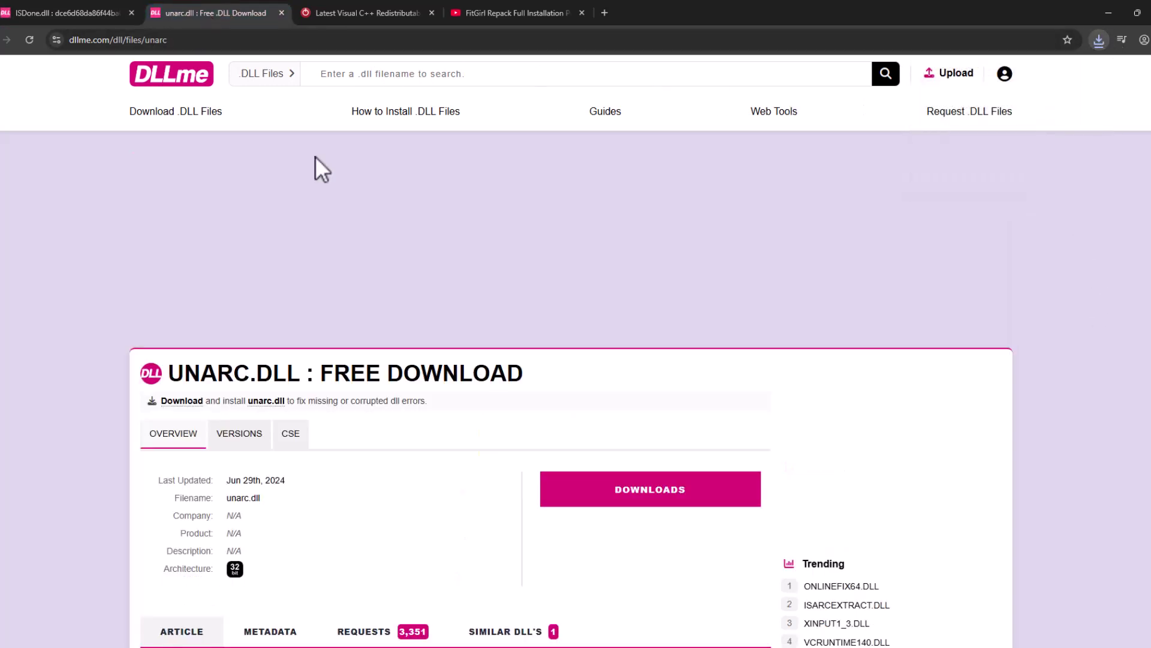
scroll(738, 275, "down", 5)
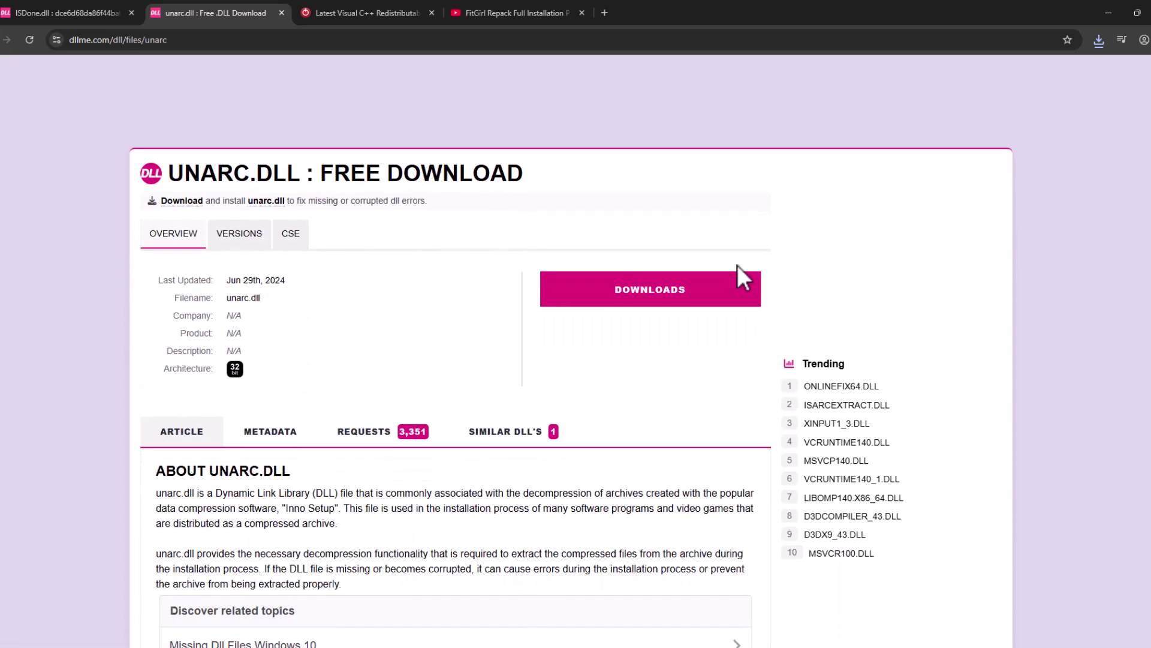
left_click(622, 304)
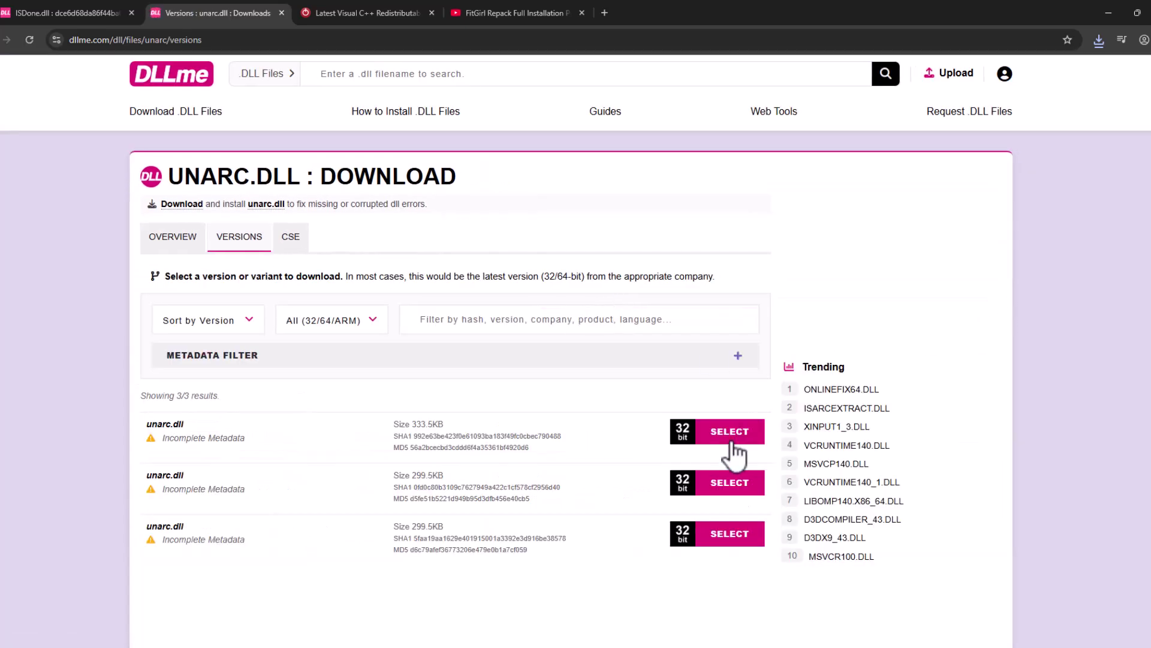
left_click_drag(433, 424, 702, 437)
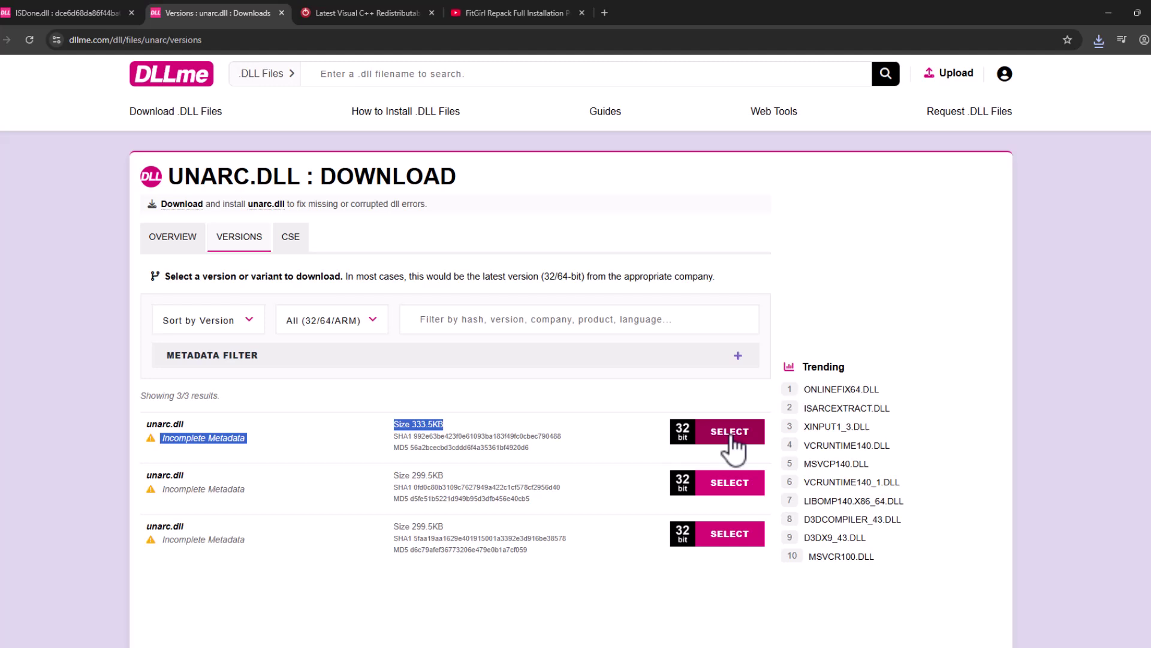
left_click(730, 443)
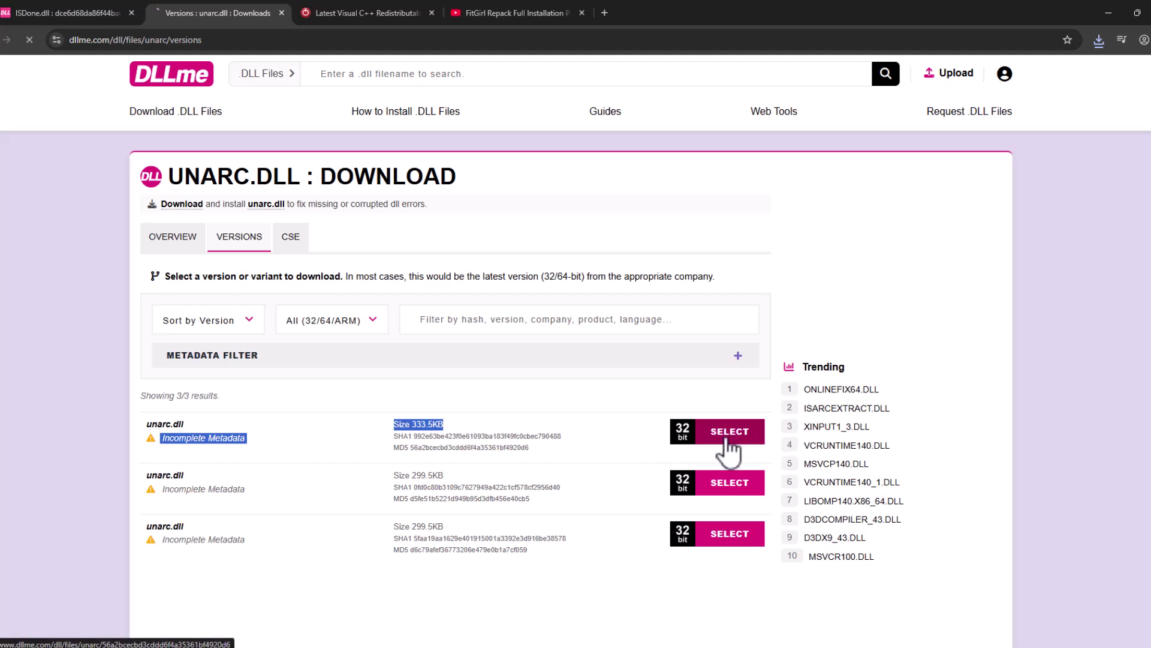
left_click(516, 305)
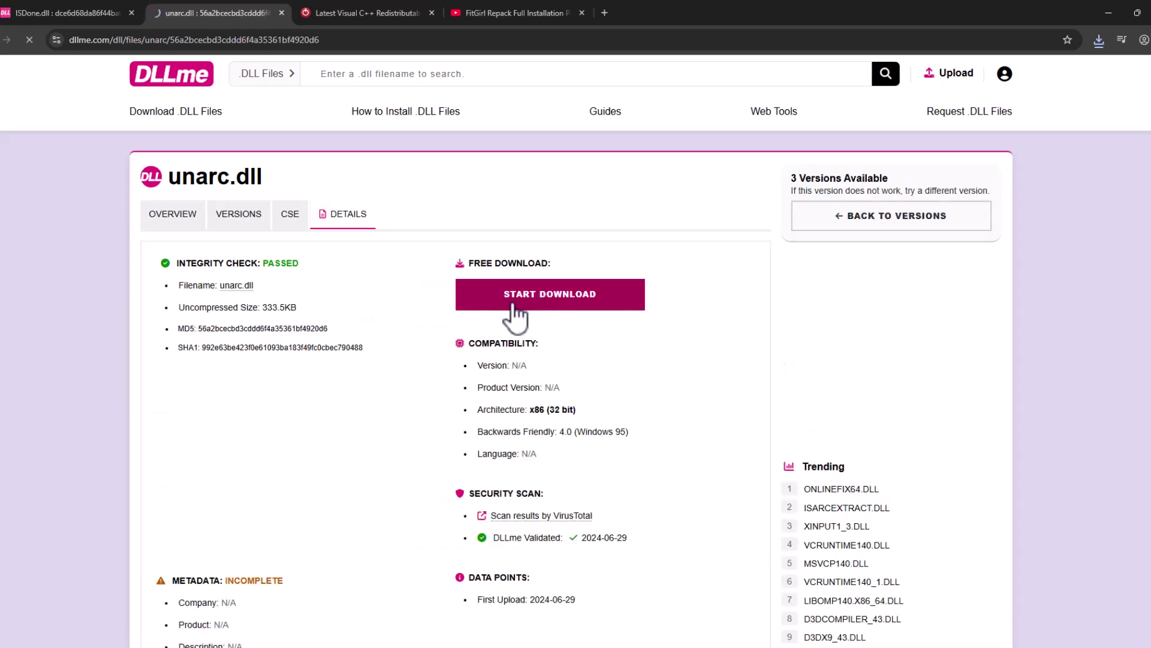
left_click(1098, 39)
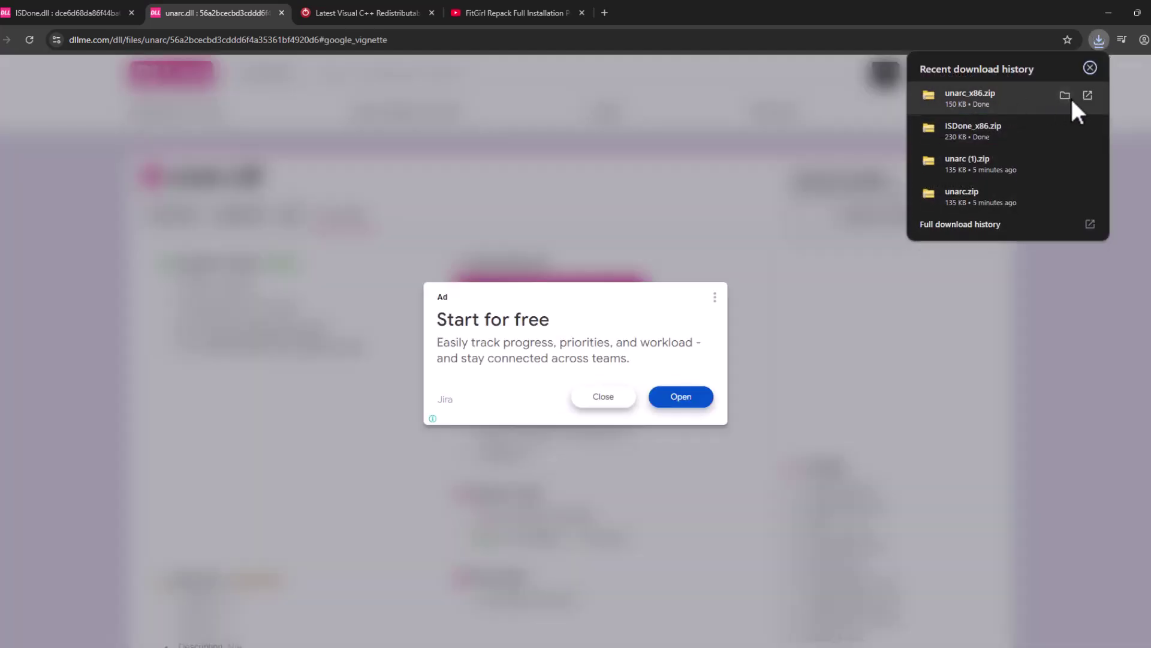
- Extract unarc_x86.zip and move unarc.dll onto the desktop
left_click(1064, 96)
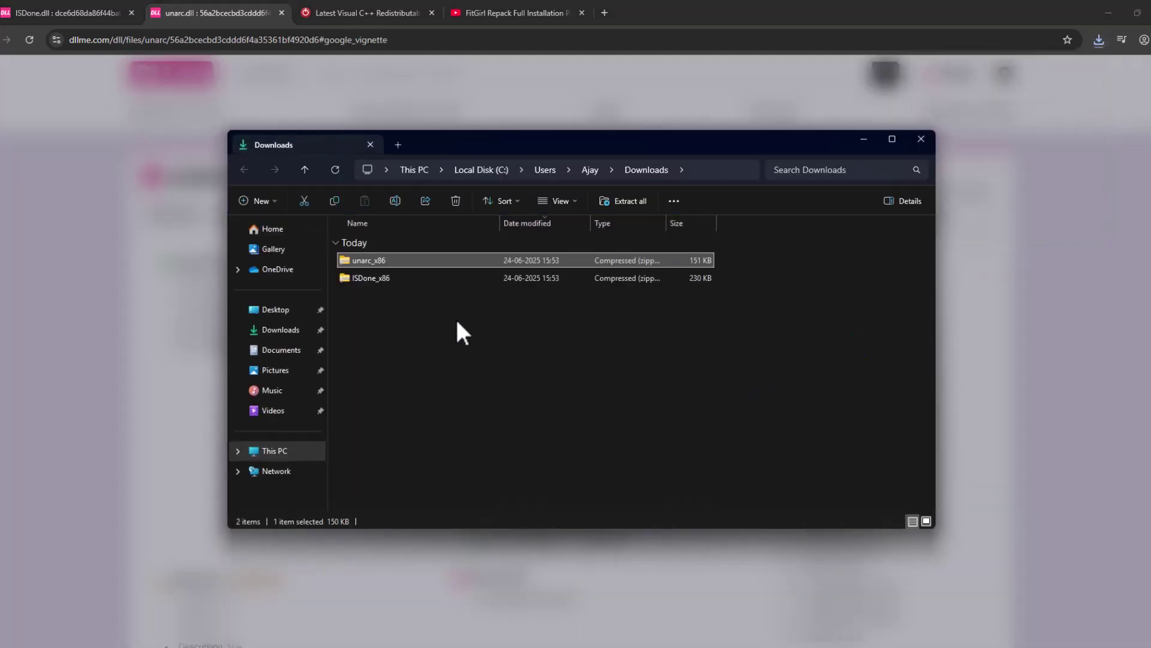
left_click(386, 275)
left_click(380, 261)
right_click(369, 263)
left_click(439, 411)
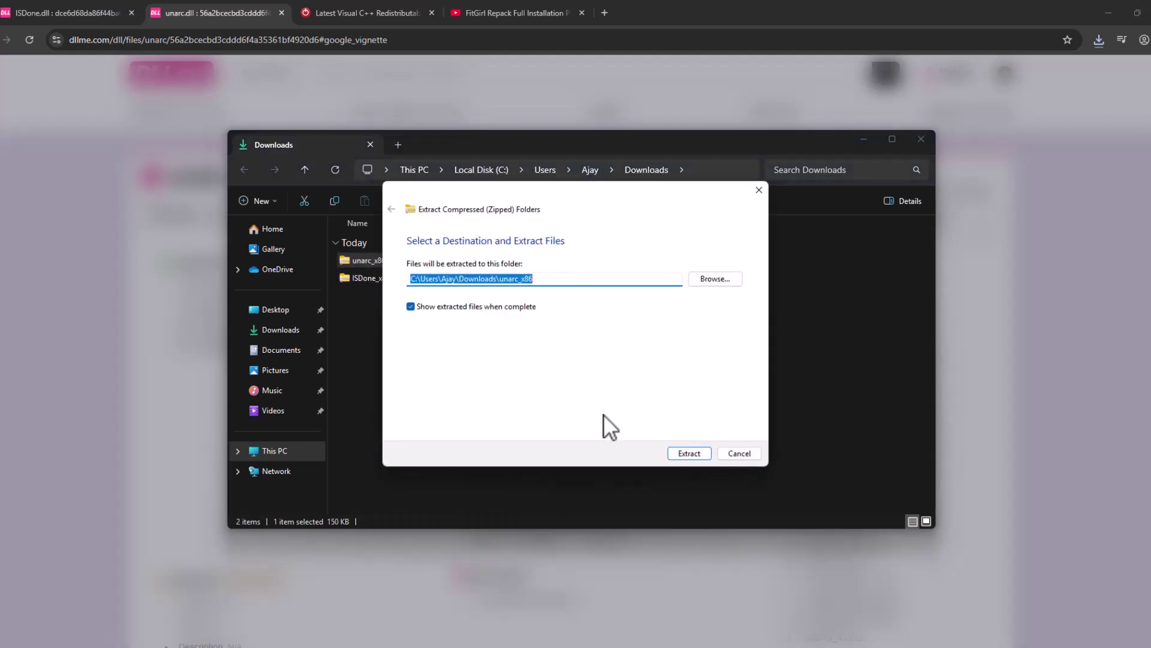
left_click(689, 453)
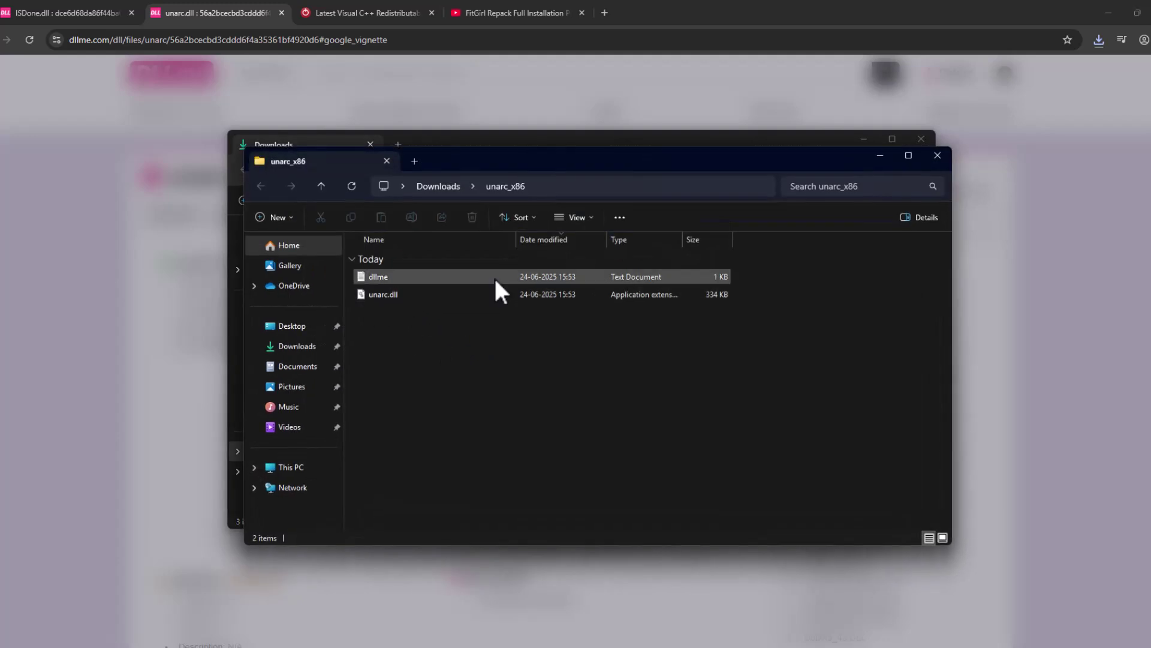
left_click(1073, 26)
left_click(1071, 65)
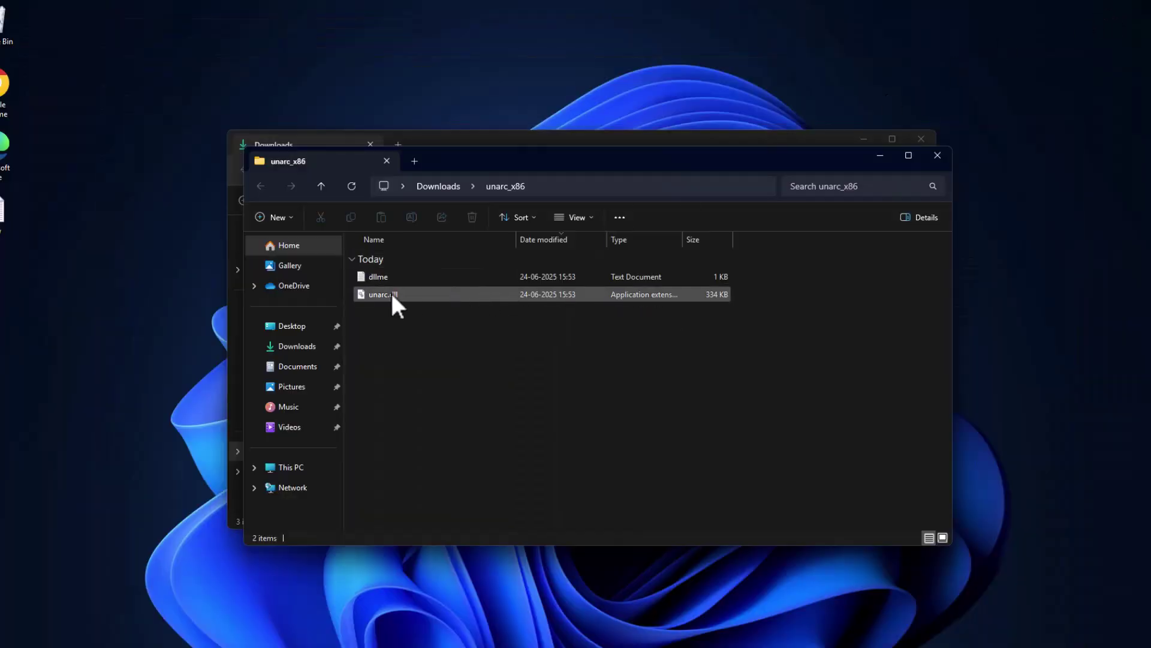
left_click_drag(387, 293, 92, 324)
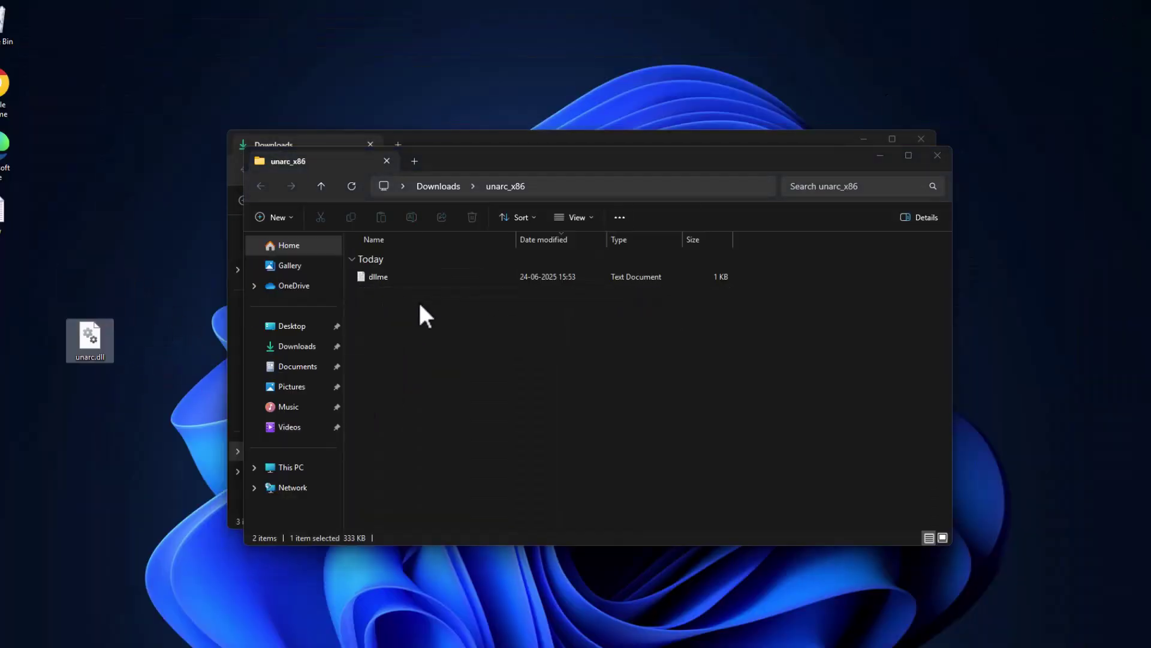
left_click(937, 157)
- Extract ISDone_x86.zip and move ISDone.dll onto the desktop
left_click(371, 283)
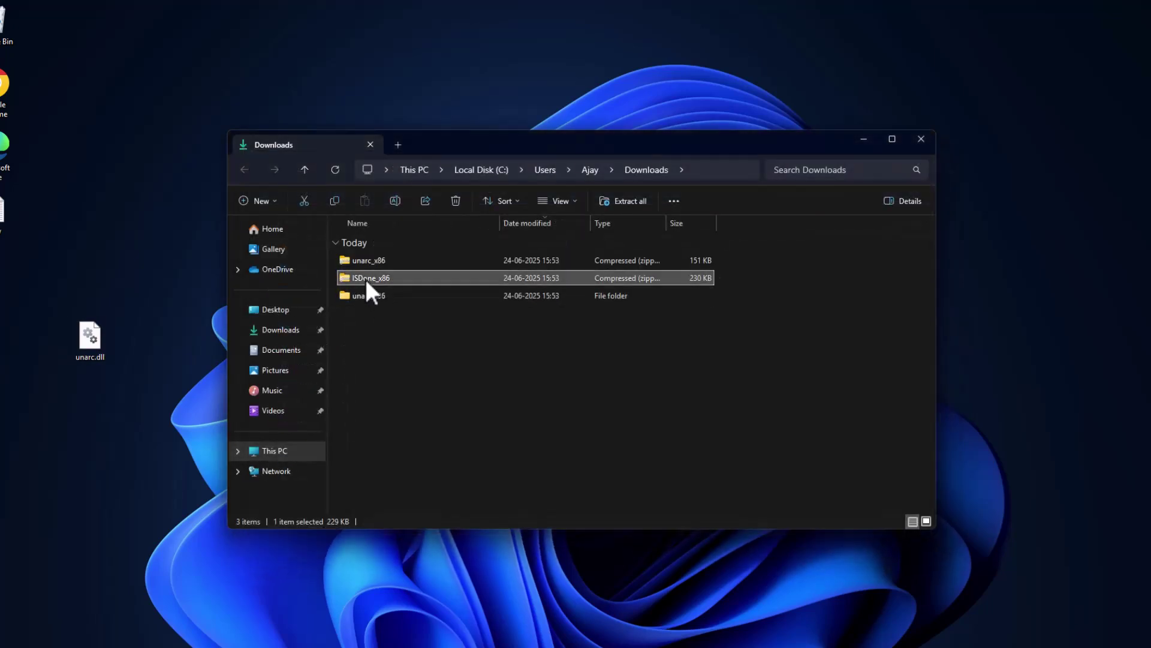
right_click(365, 279)
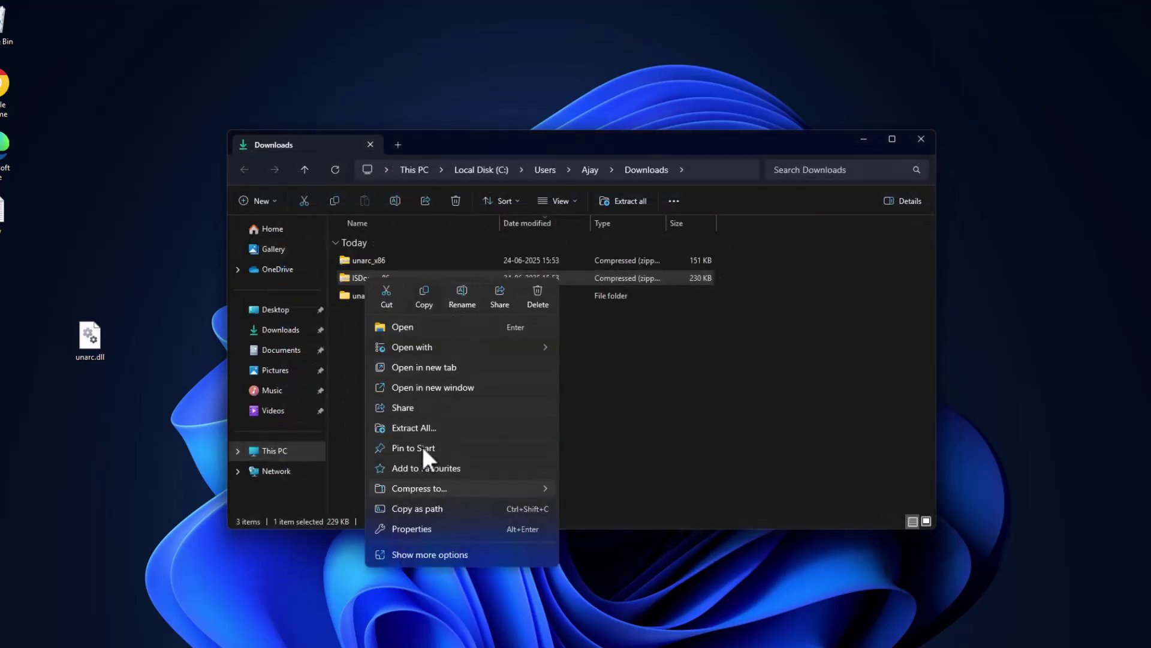
left_click(417, 427)
left_click(675, 453)
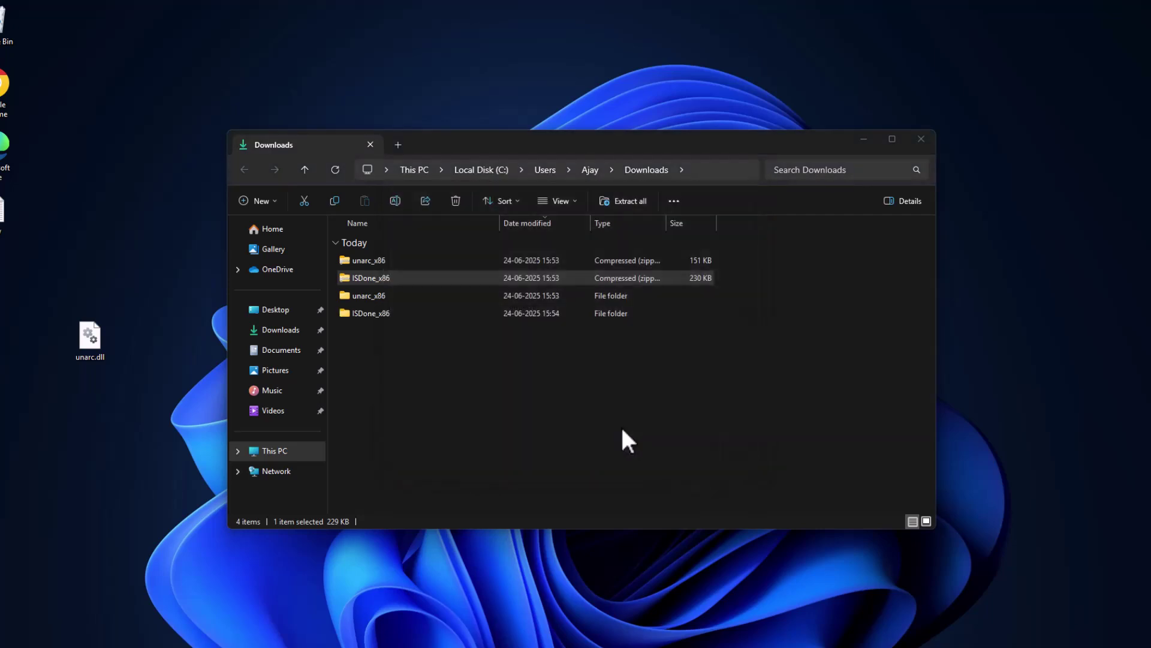
left_click_drag(399, 312, 132, 396)
left_click(954, 172)
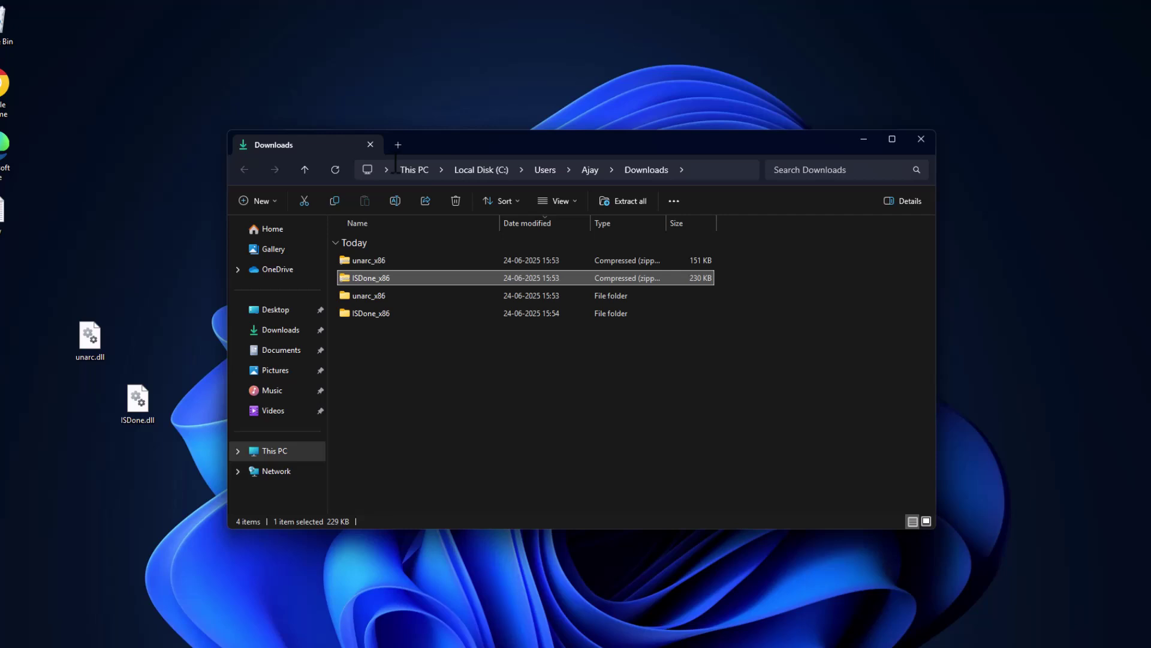
- Copy unarc.dll and ISDone.dll from the desktop
left_click(279, 456)
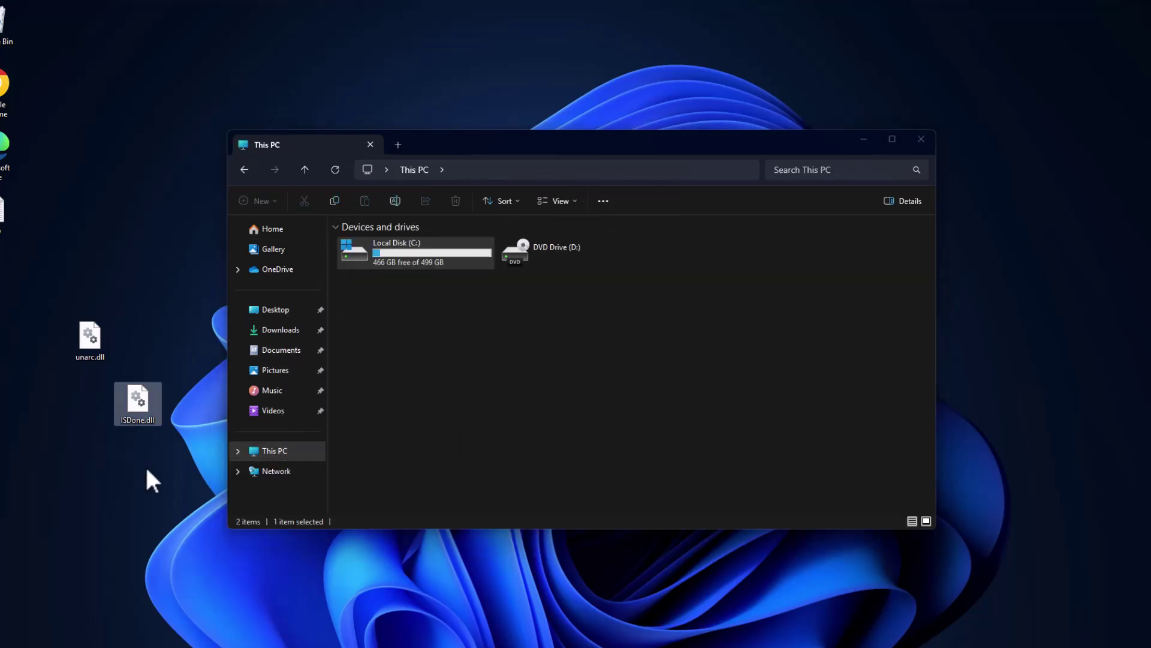
left_click_drag(145, 465, 89, 373)
right_click(91, 344)
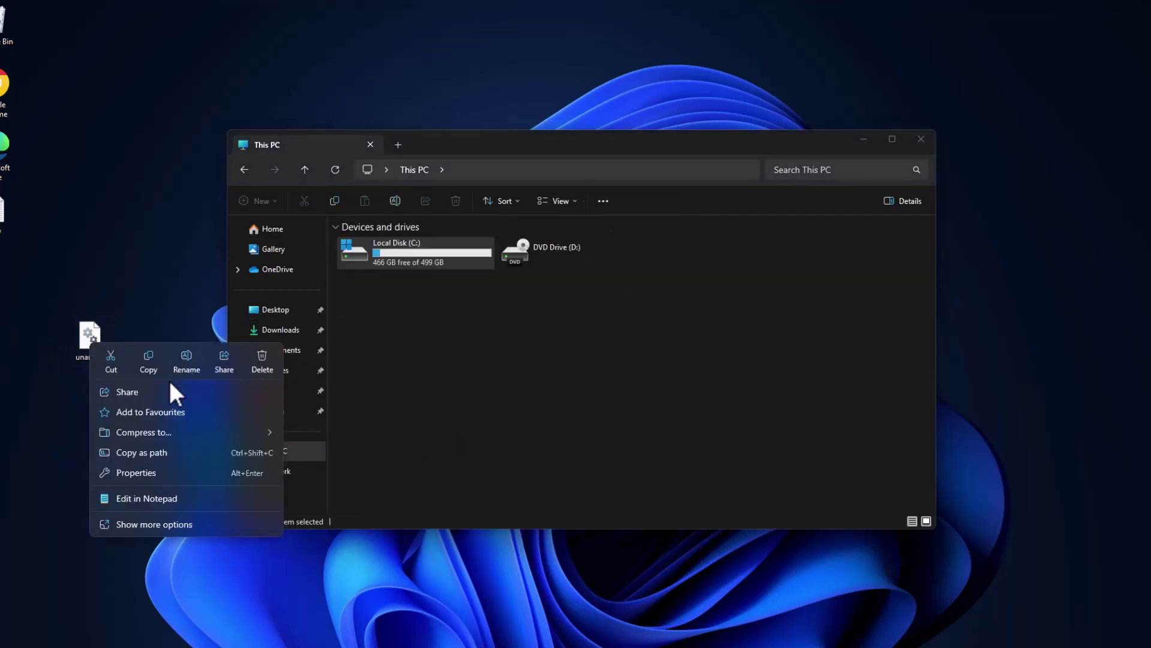
left_click(151, 365)
- Paste both DLLs into C:\Windows\System32, granting administrator permission for all items
double_click(420, 263)
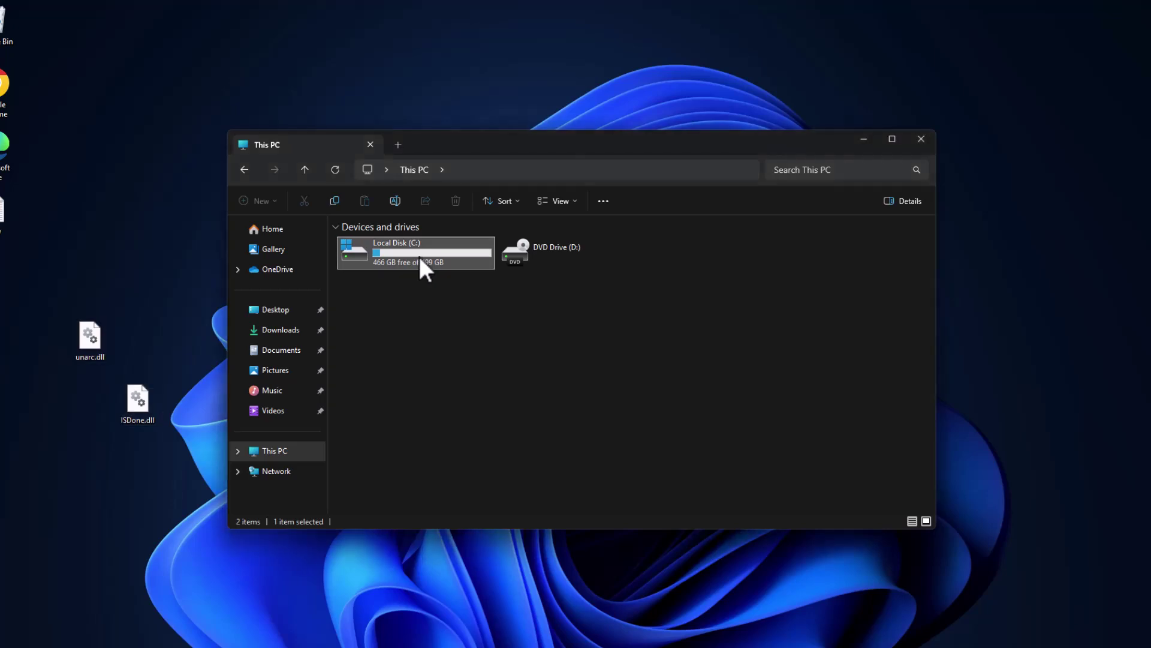
double_click(359, 312)
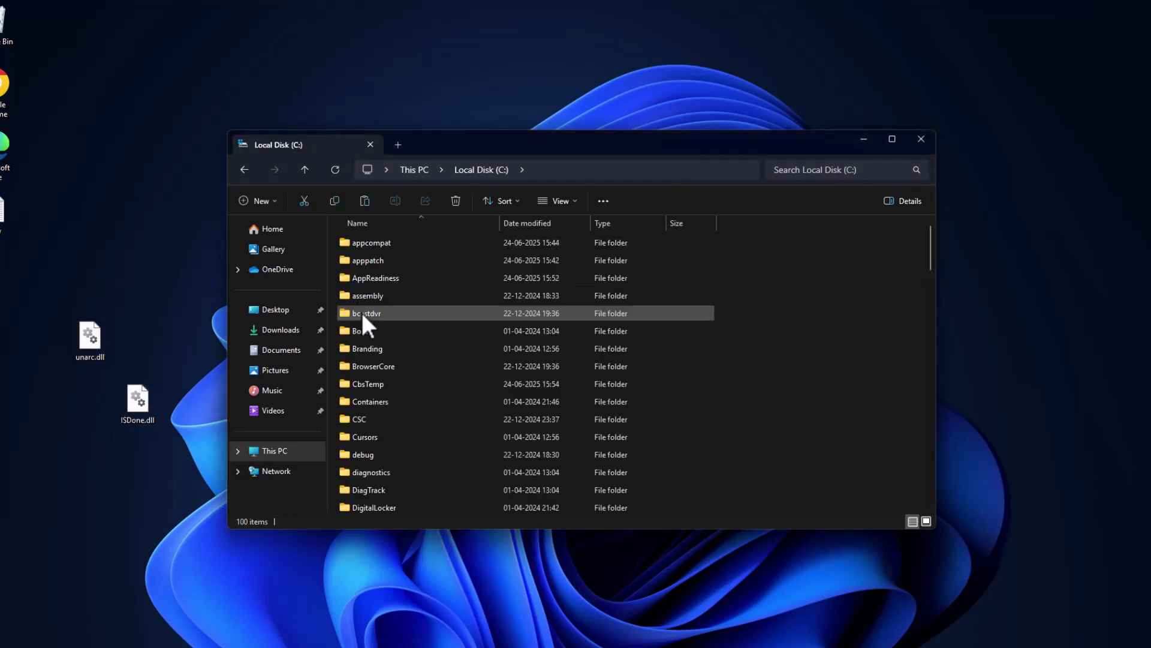
key("s")
key("s")
key("s")
key("s")
key("s")
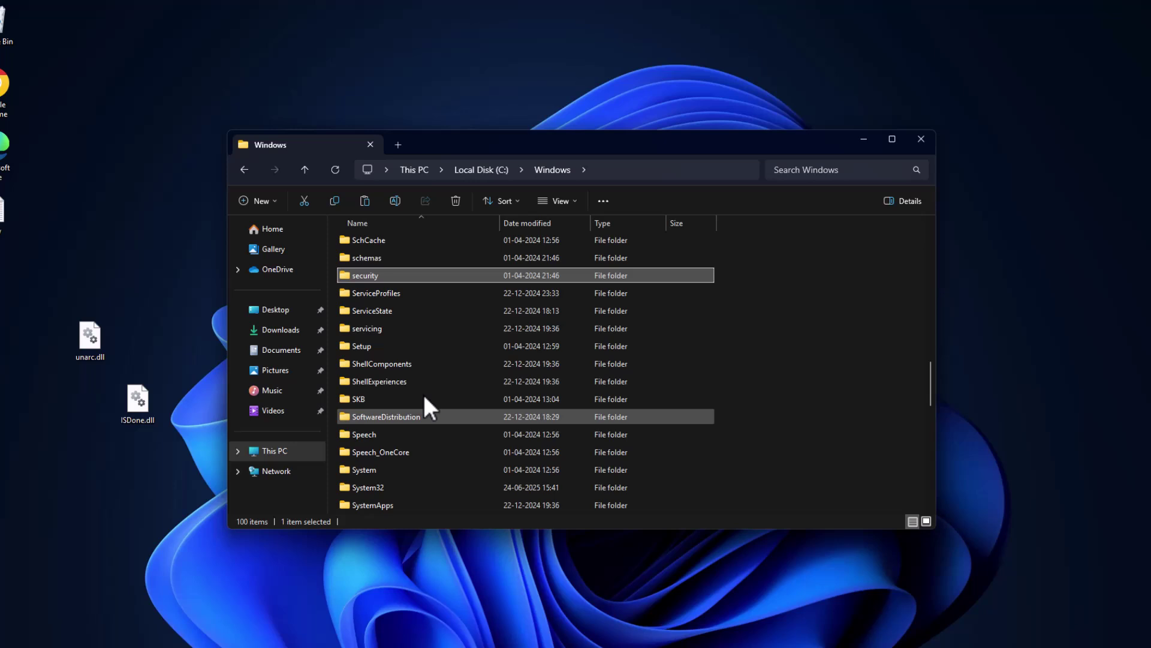
double_click(390, 486)
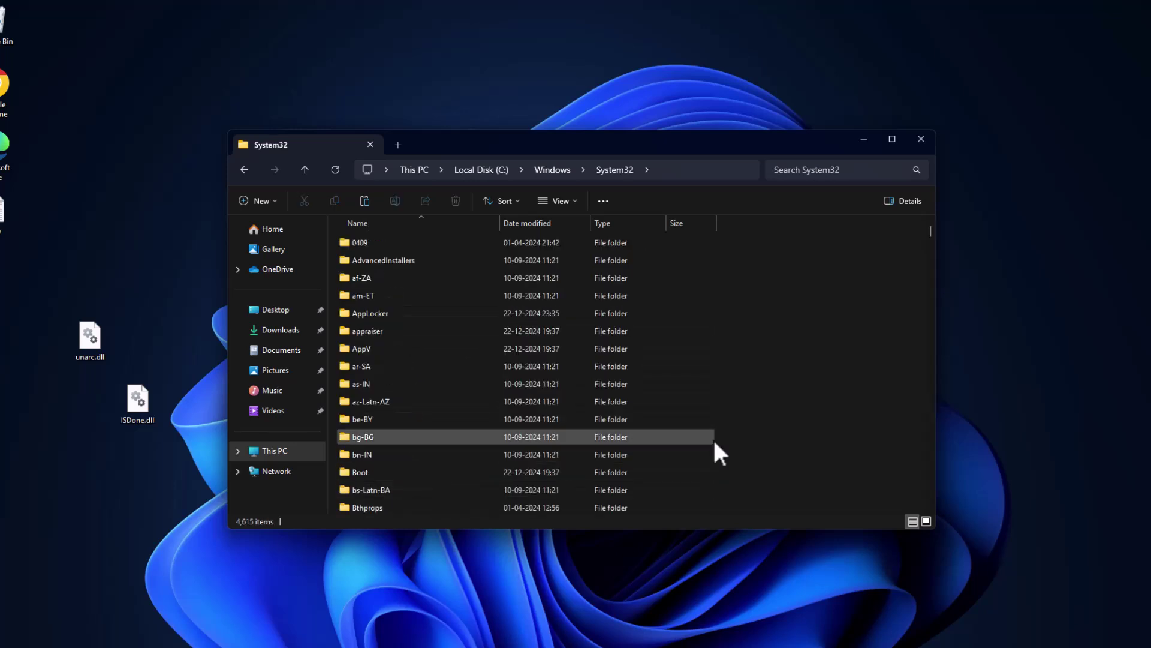
right_click(780, 286)
left_click(800, 304)
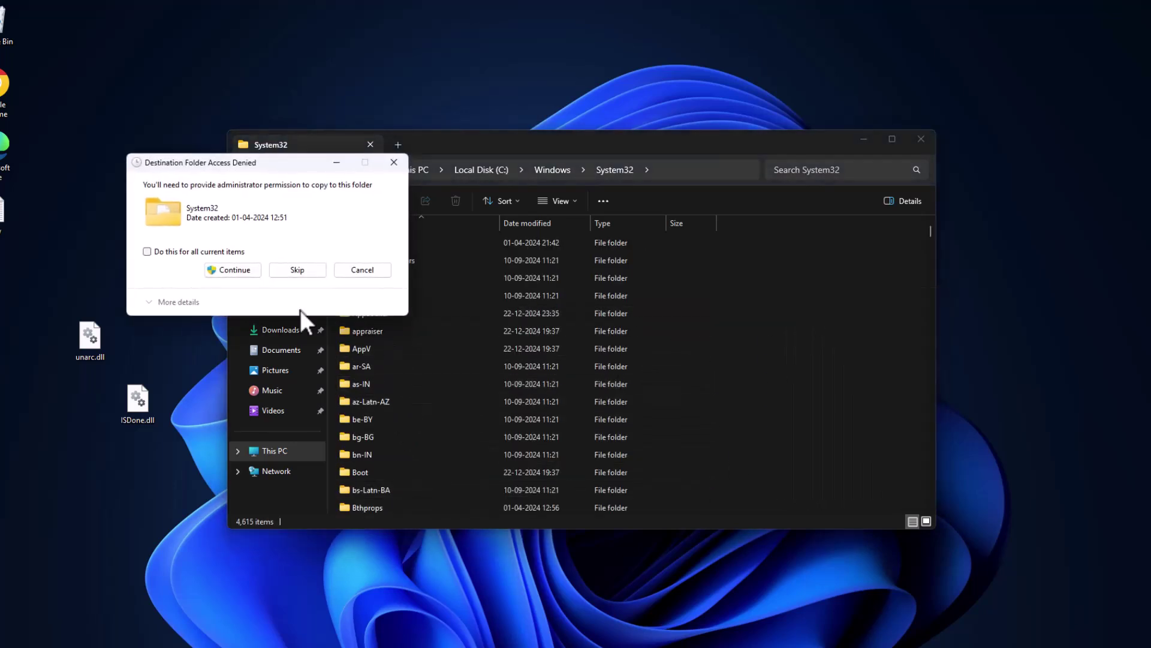
left_click(192, 252)
left_click(238, 273)
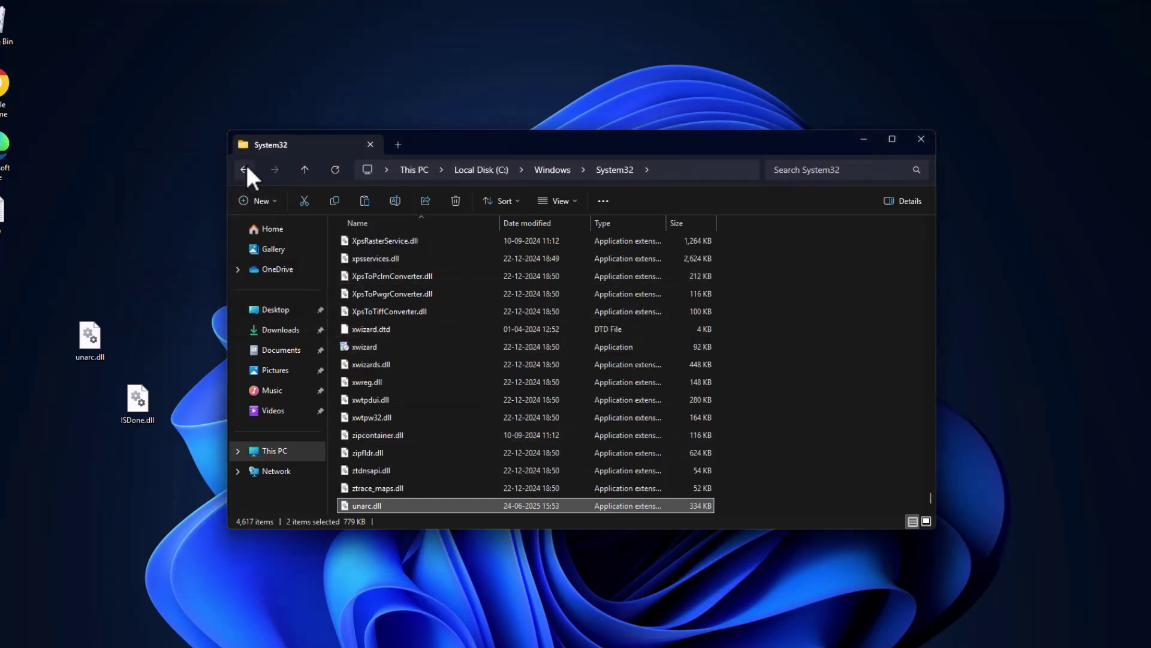
- Paste both DLLs into C:\Windows\SysWOW64 as well
left_click(244, 170)
left_click_drag(928, 363, 931, 387)
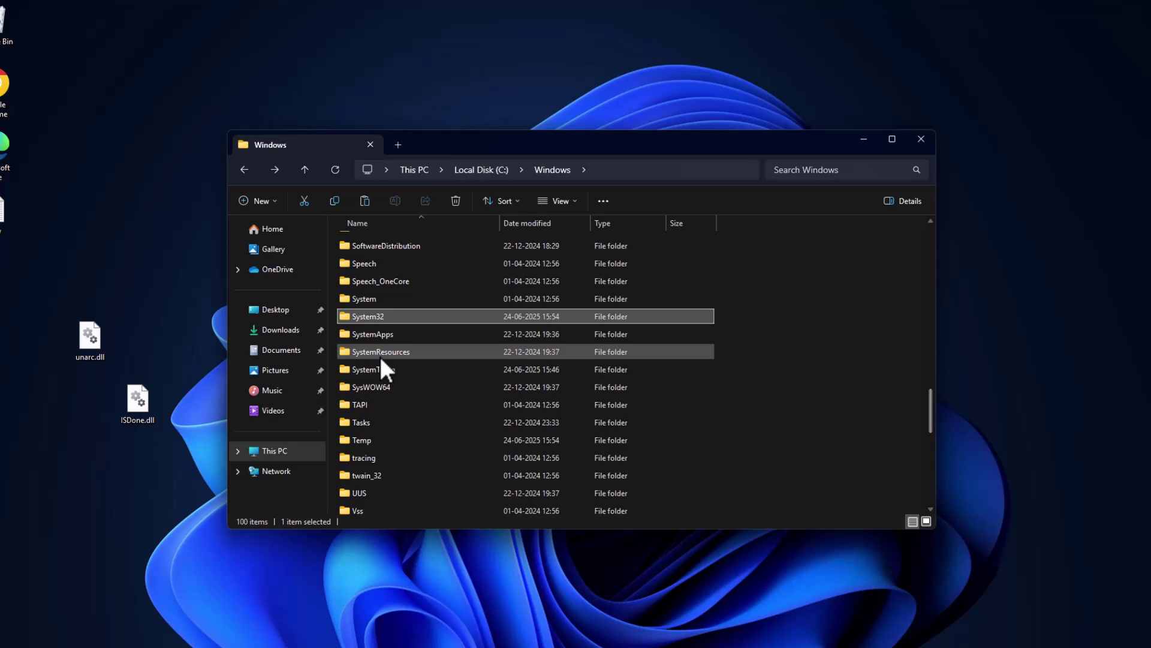
left_click(377, 389)
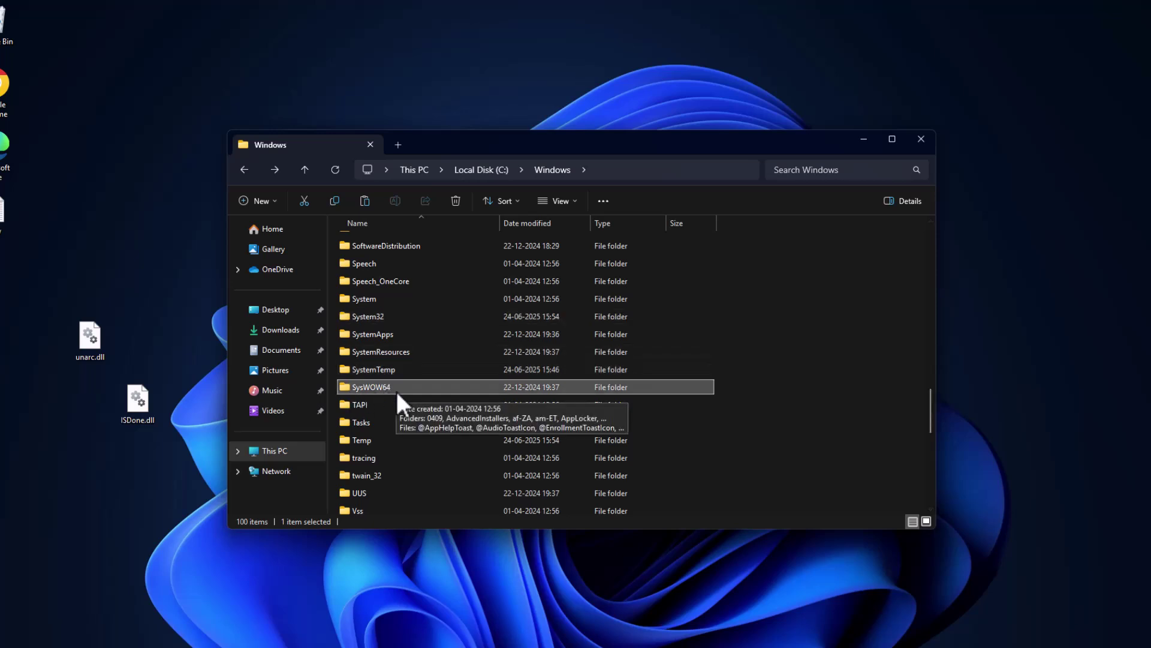
double_click(389, 390)
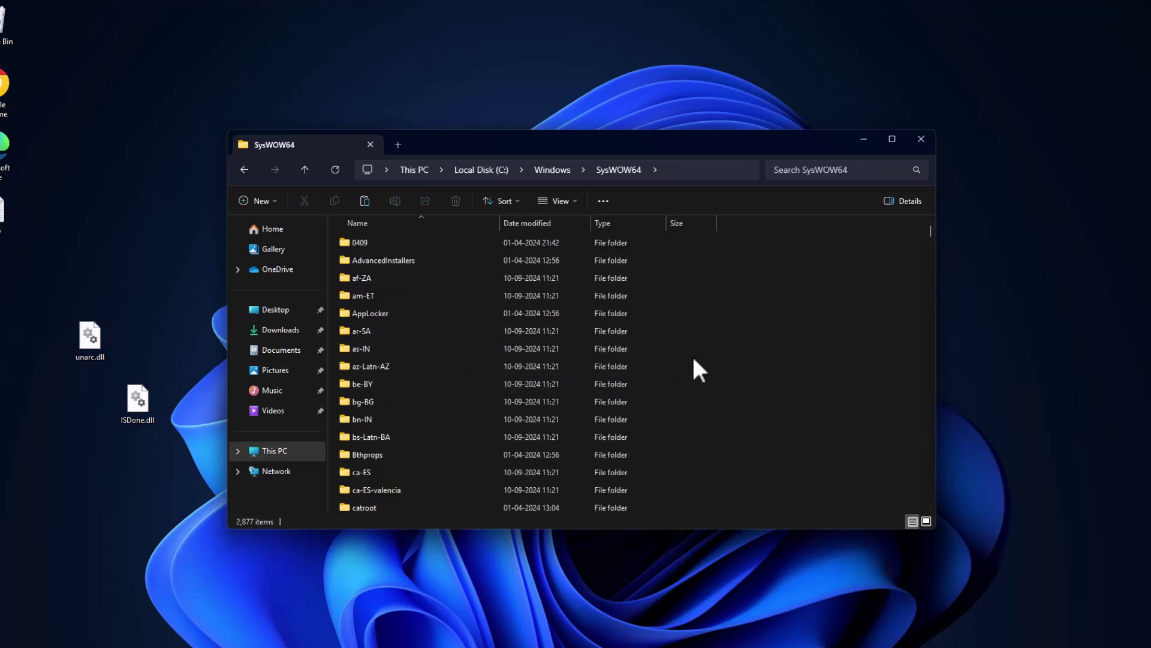
right_click(708, 324)
left_click(806, 306)
right_click(803, 300)
left_click(813, 310)
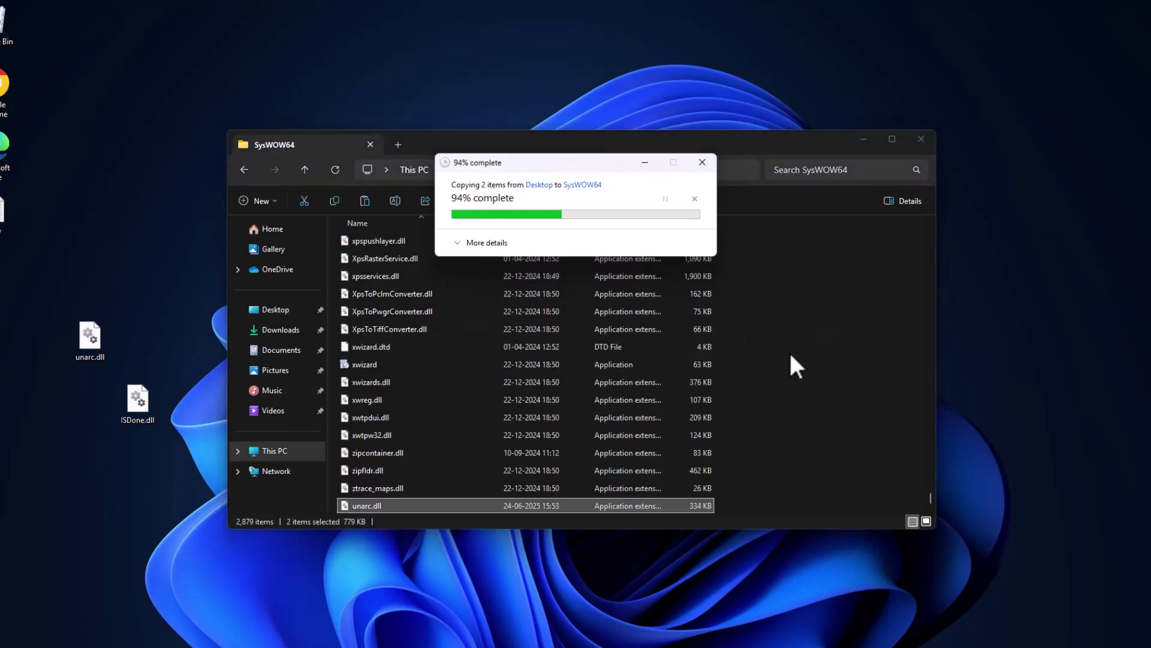
- Close File Explorer and select the TechPowerUp Visual C++ runtimes link in new.txt
left_click(922, 139)
key("alt+Tab")
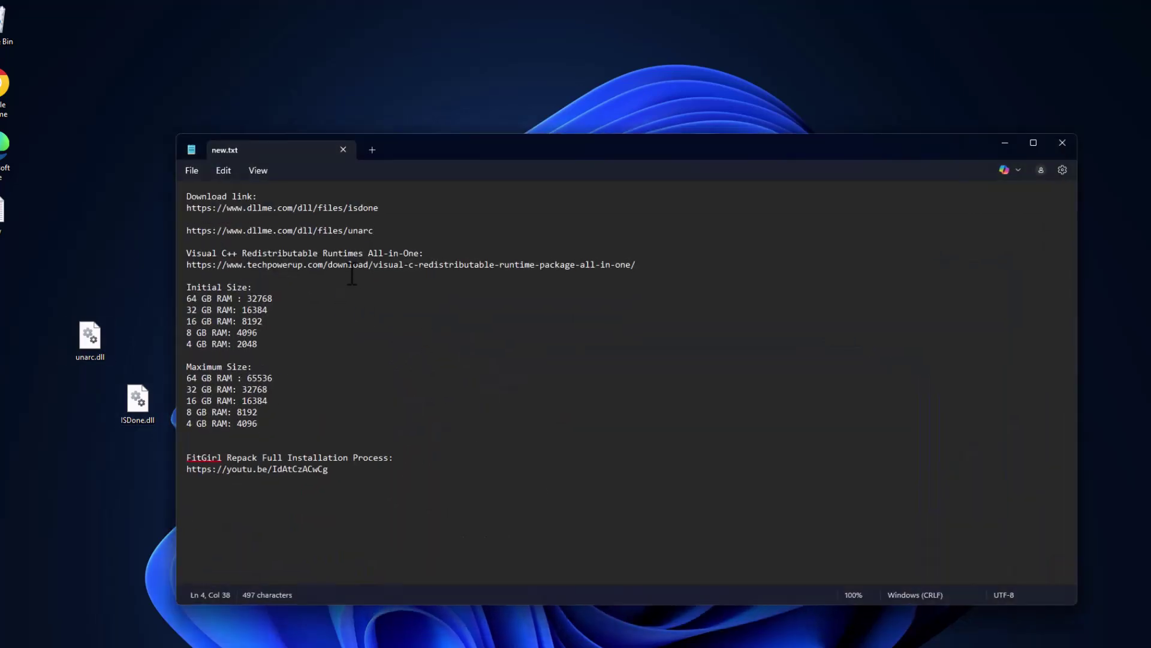
left_click_drag(638, 264, 183, 264)
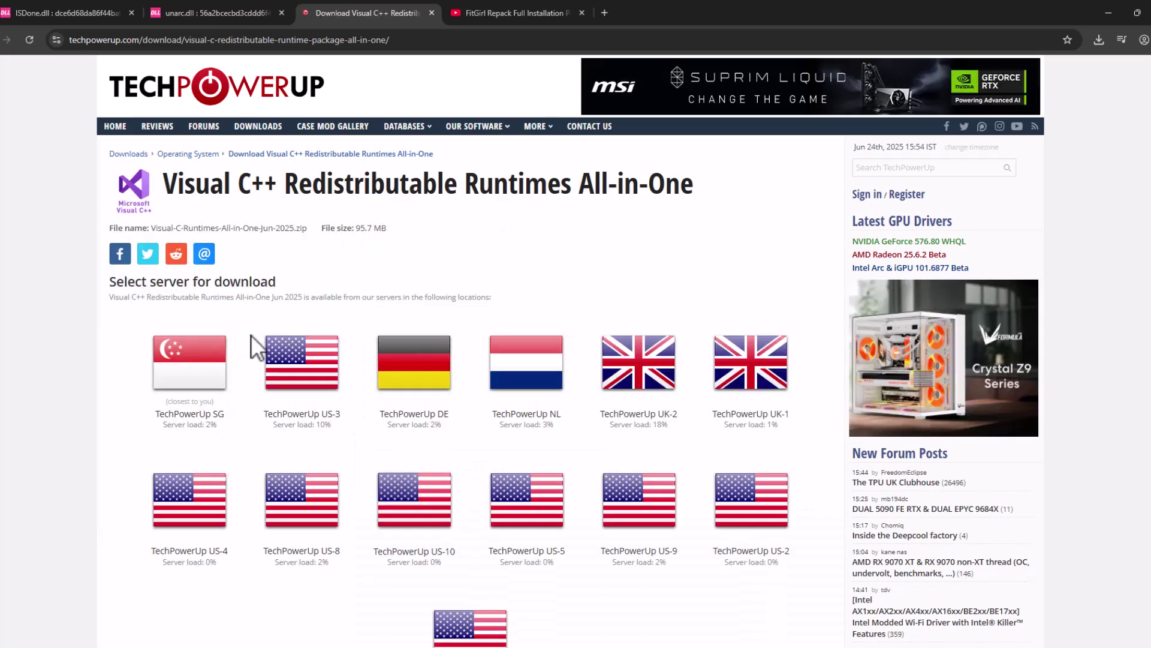
- Download Visual-C-Runtimes-All-in-One-Jun-2025.zip from TechPowerUp's Singapore server and check its progress
left_click(192, 375)
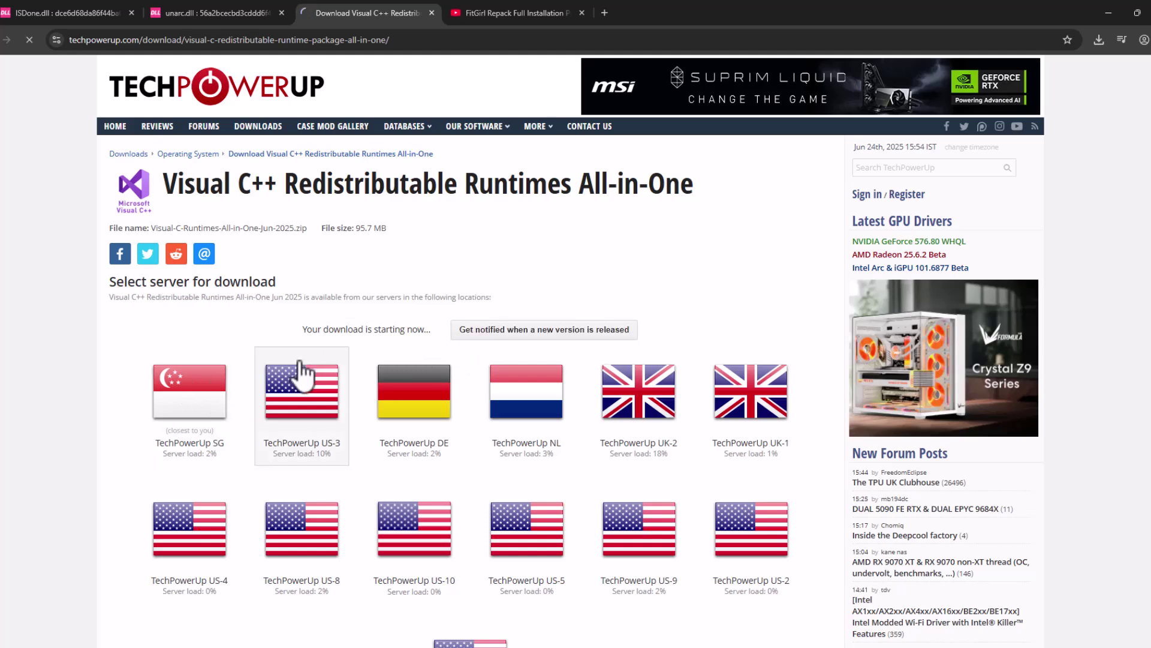
left_click(1099, 40)
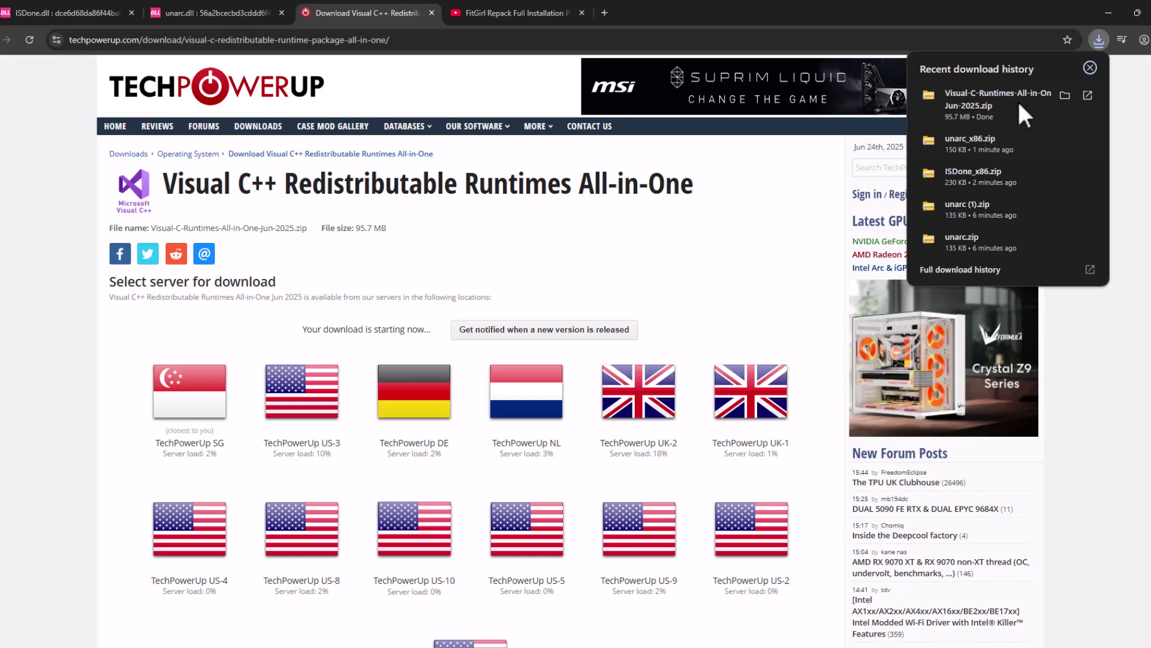
- Extract Visual-C-Runtimes-All-in-One-Jun-2025.zip and select install_all in the extracted folder
left_click(1065, 94)
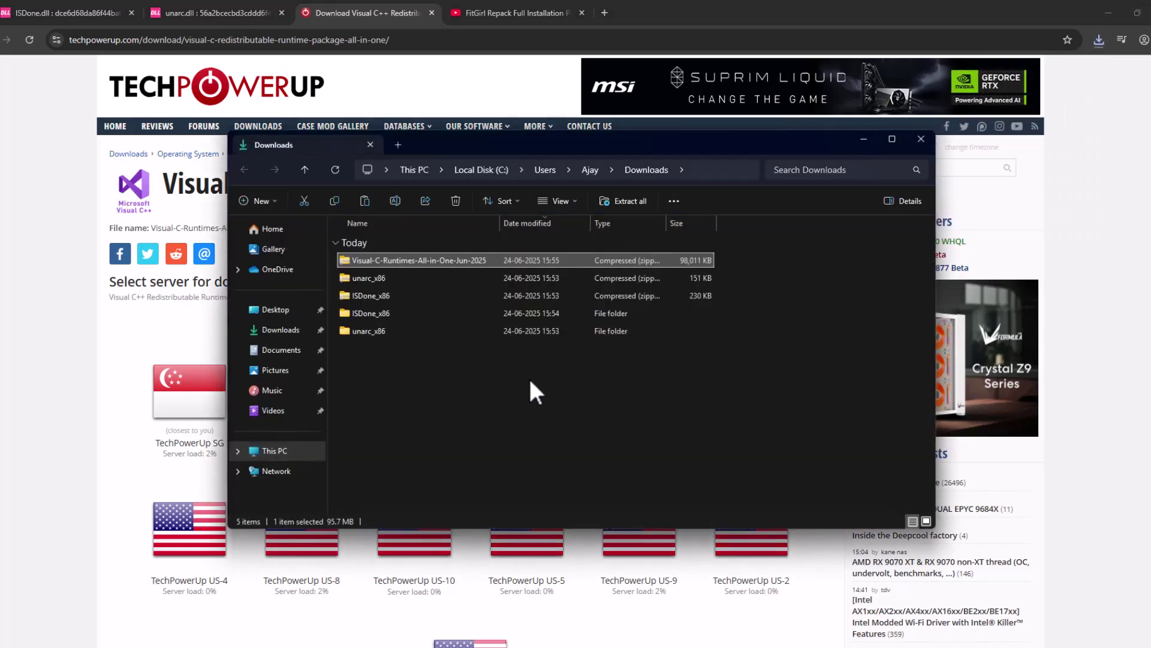
right_click(415, 260)
left_click(503, 409)
left_click(690, 453)
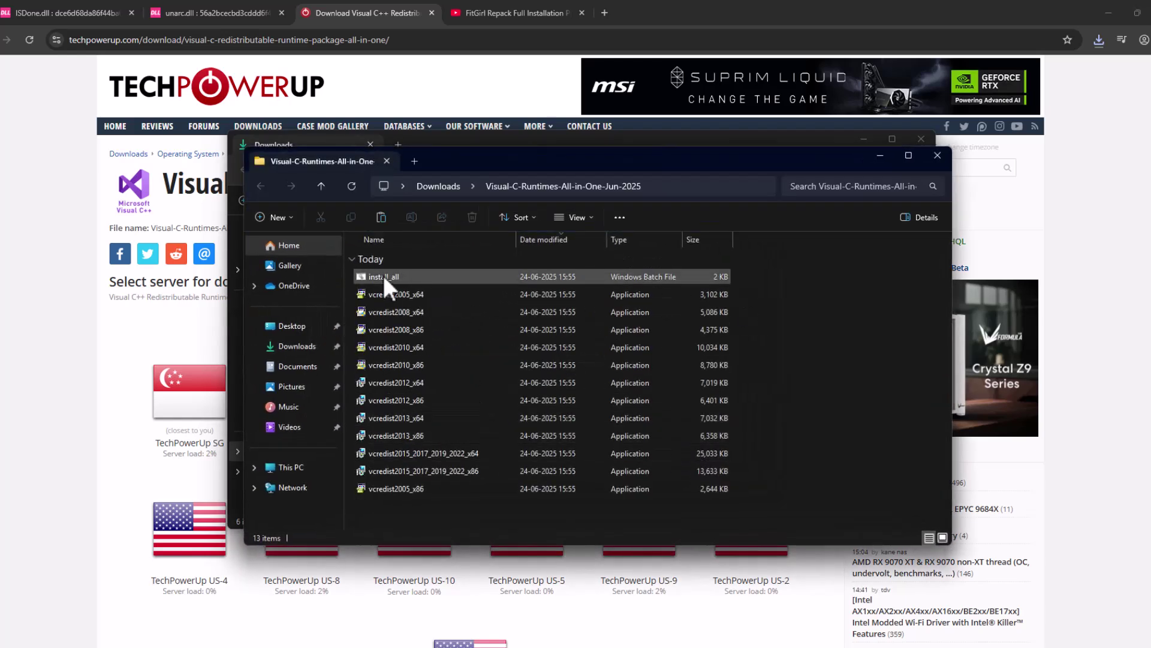
left_click(386, 277)
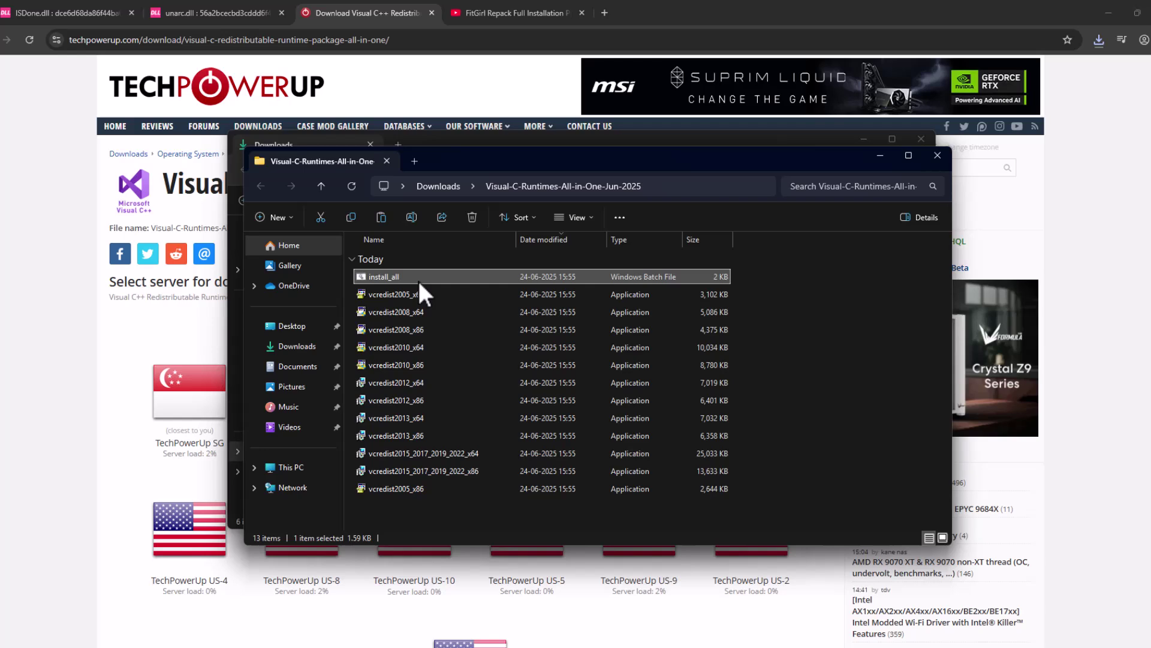
- Run install_all and approve each User Account Control prompt for the 2005–2022 runtime installers
double_click(451, 274)
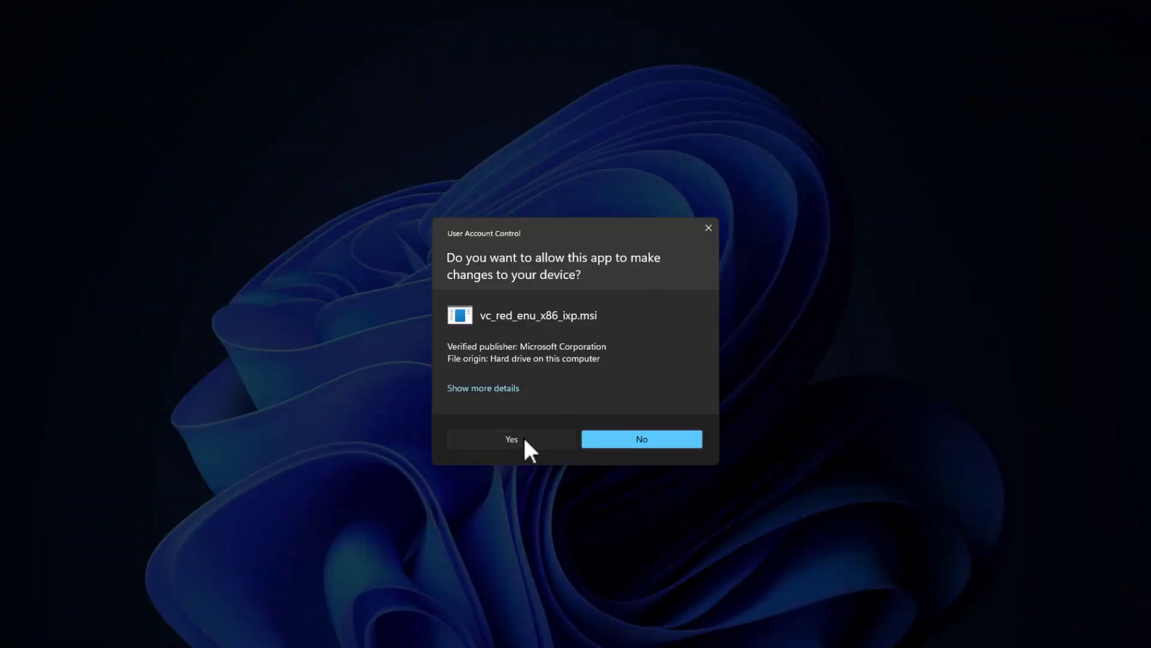
left_click(523, 437)
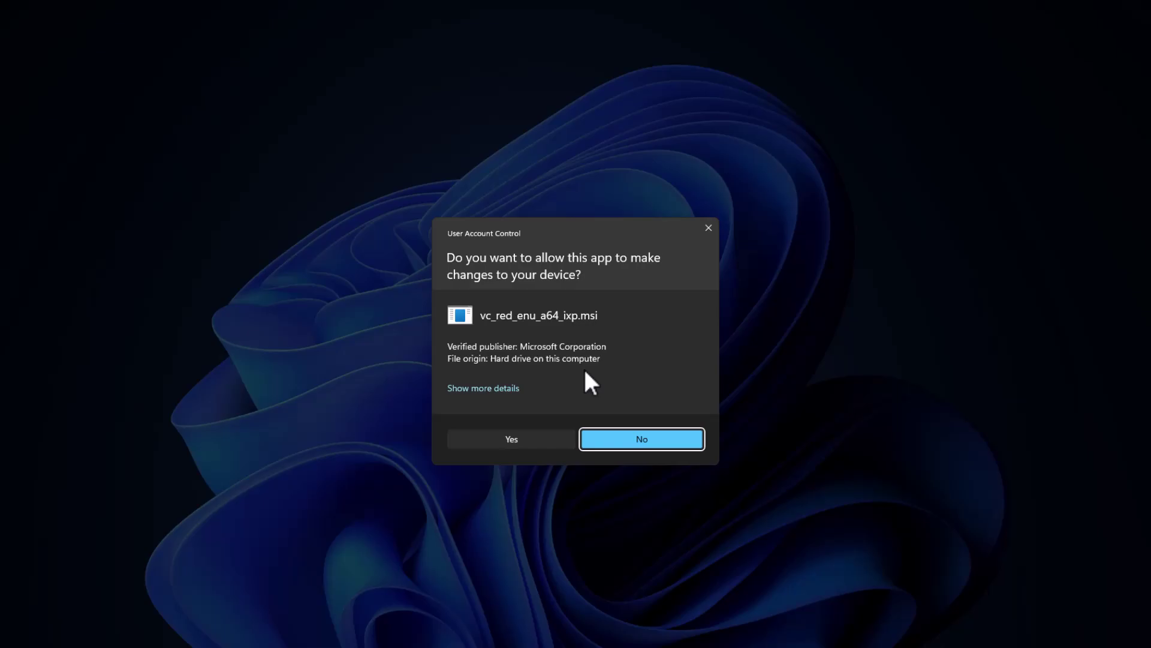
left_click(543, 437)
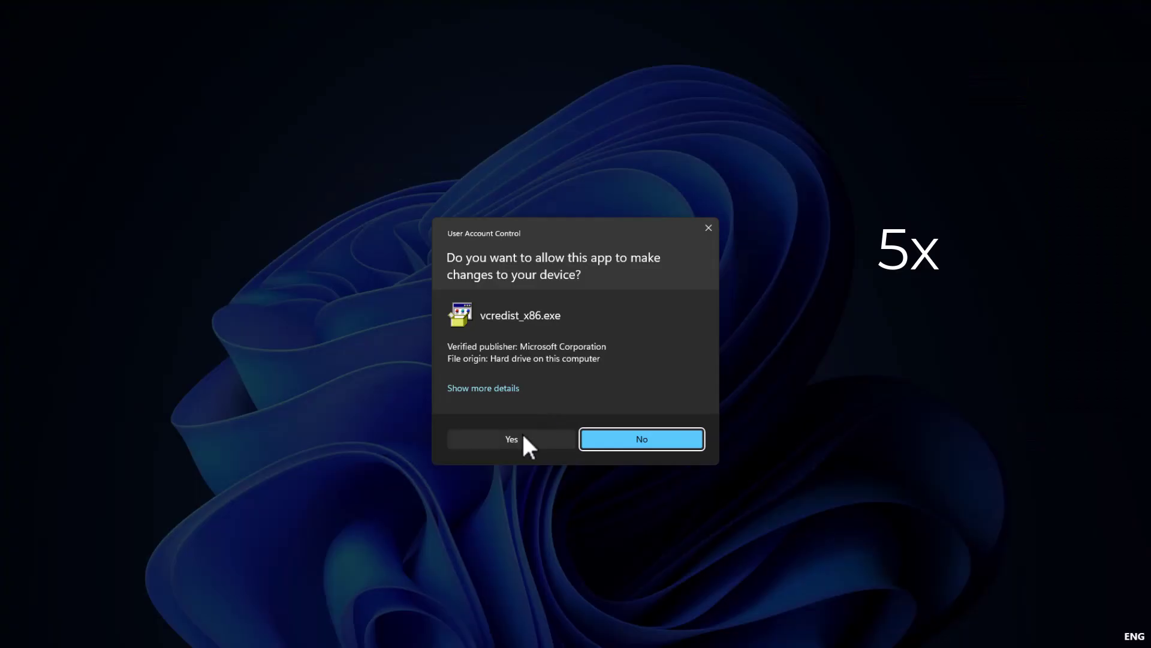
left_click(521, 441)
left_click(519, 441)
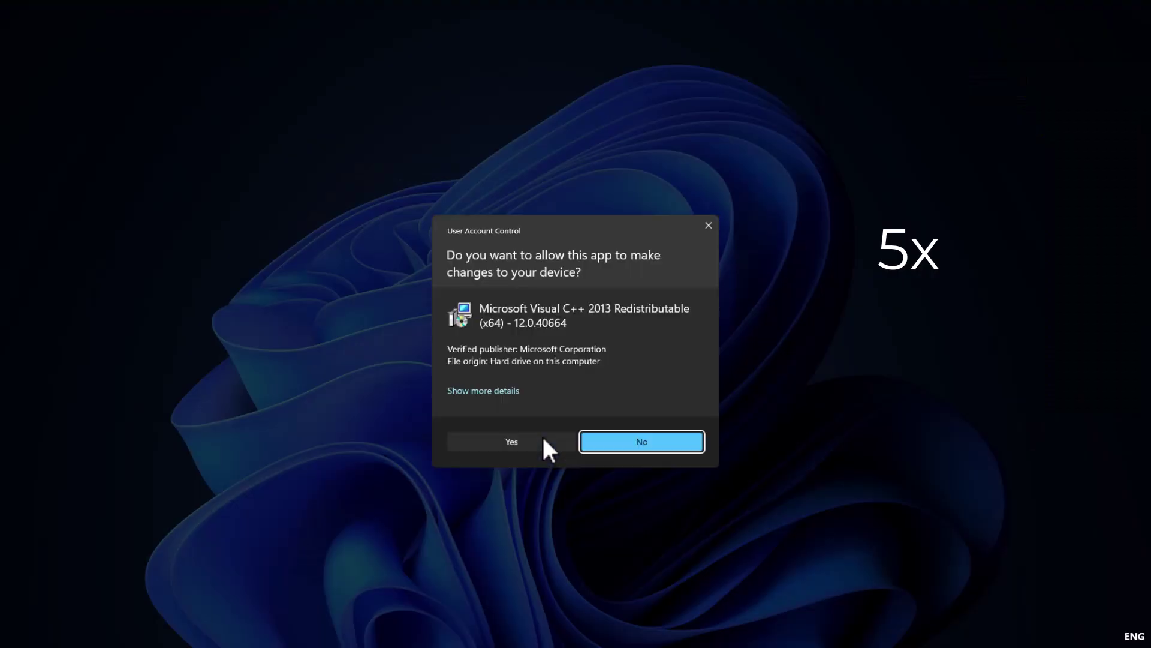
left_click(540, 441)
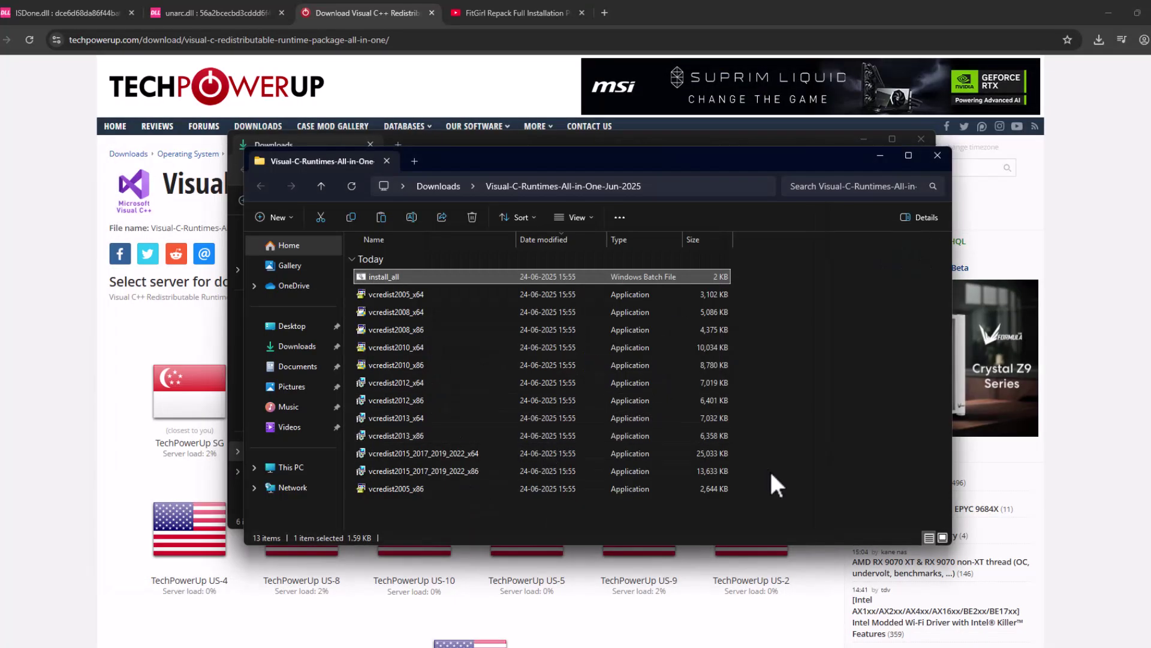
- Close the runtimes and Downloads folder windows and minimize the browser
left_click_drag(769, 500, 632, 284)
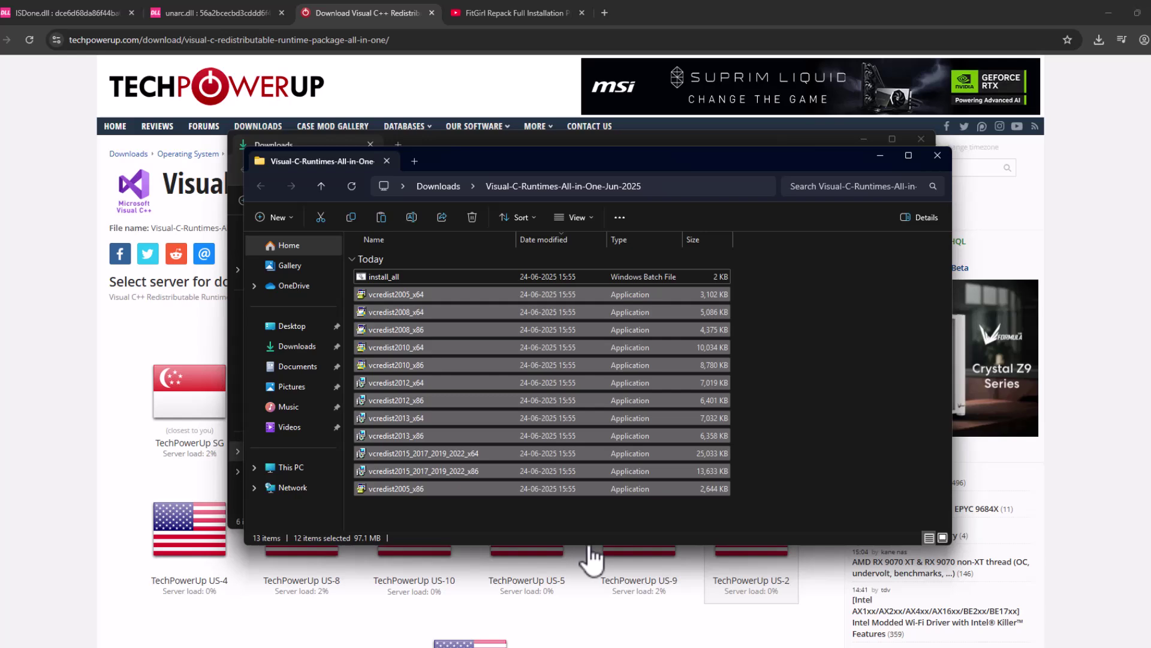
left_click(803, 378)
left_click(939, 156)
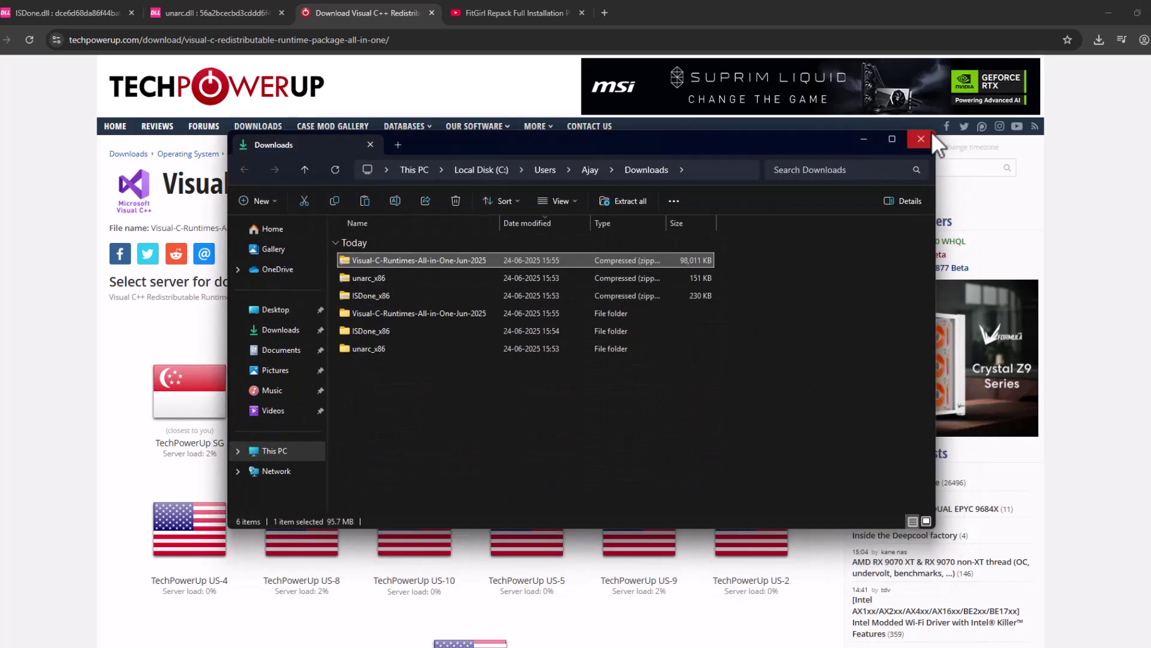
left_click(922, 138)
left_click(1109, 13)
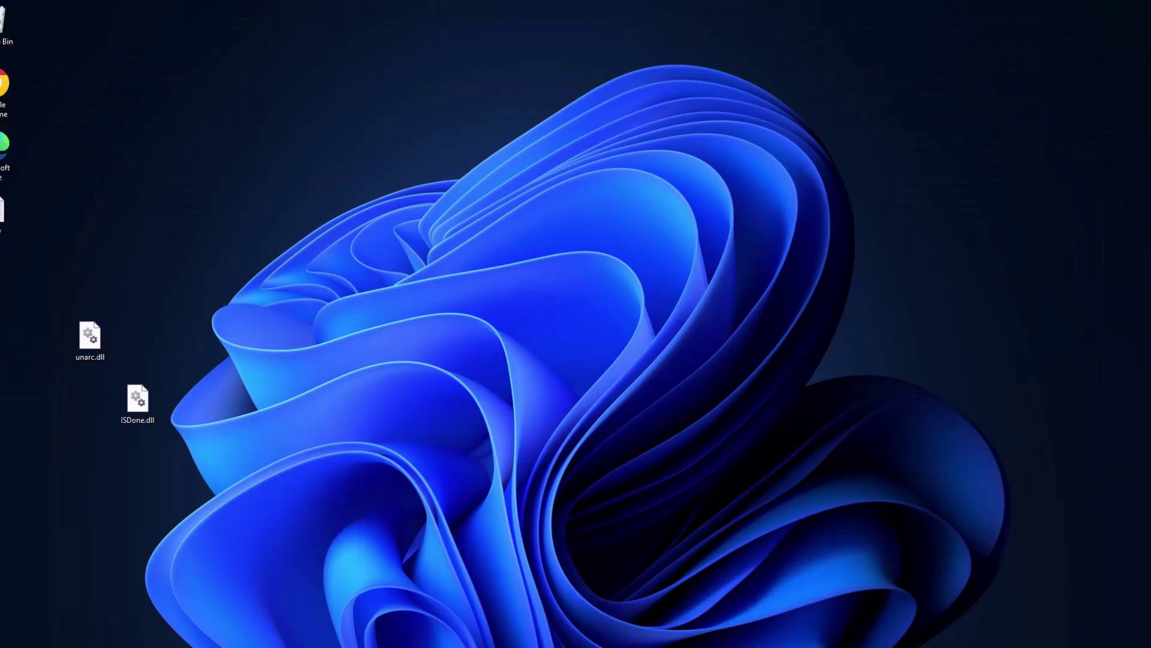
- Reach Performance Options' virtual memory section via Control Panel, System and Security, Advanced system settings
key("super")
type("cont")
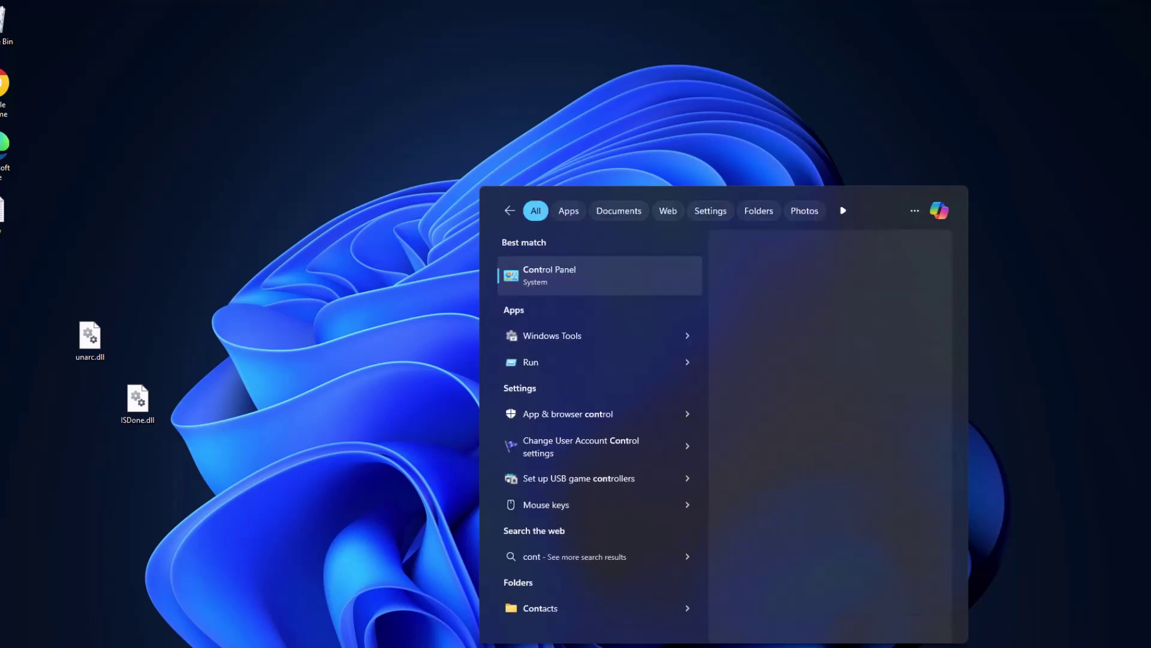
left_click(585, 273)
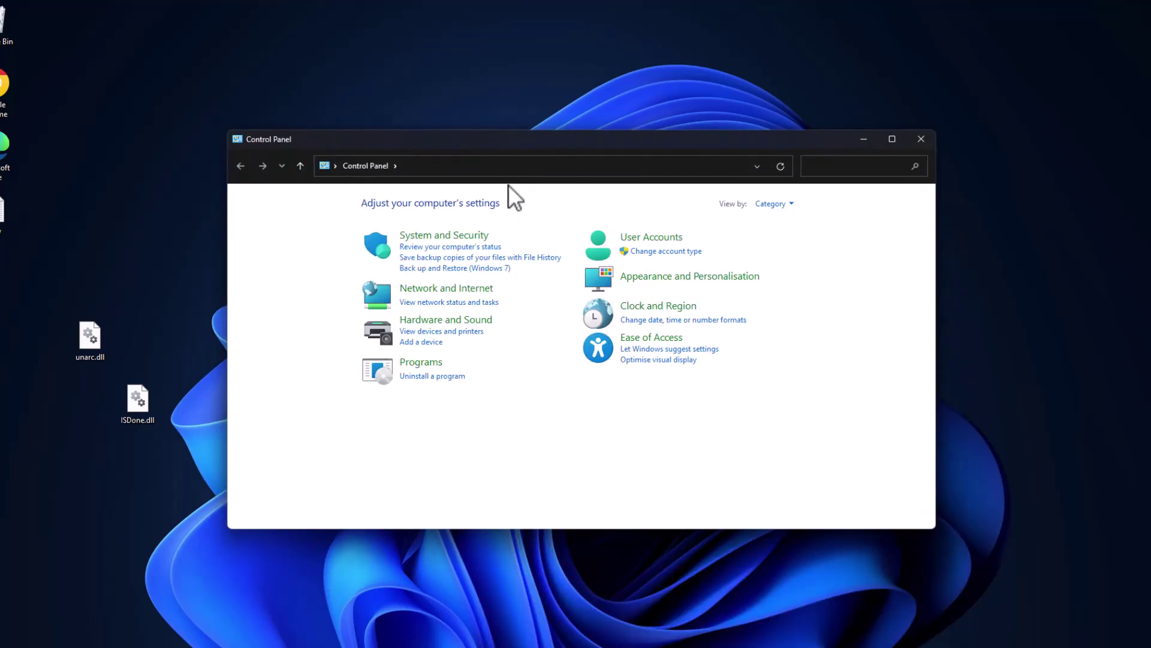
left_click(453, 240)
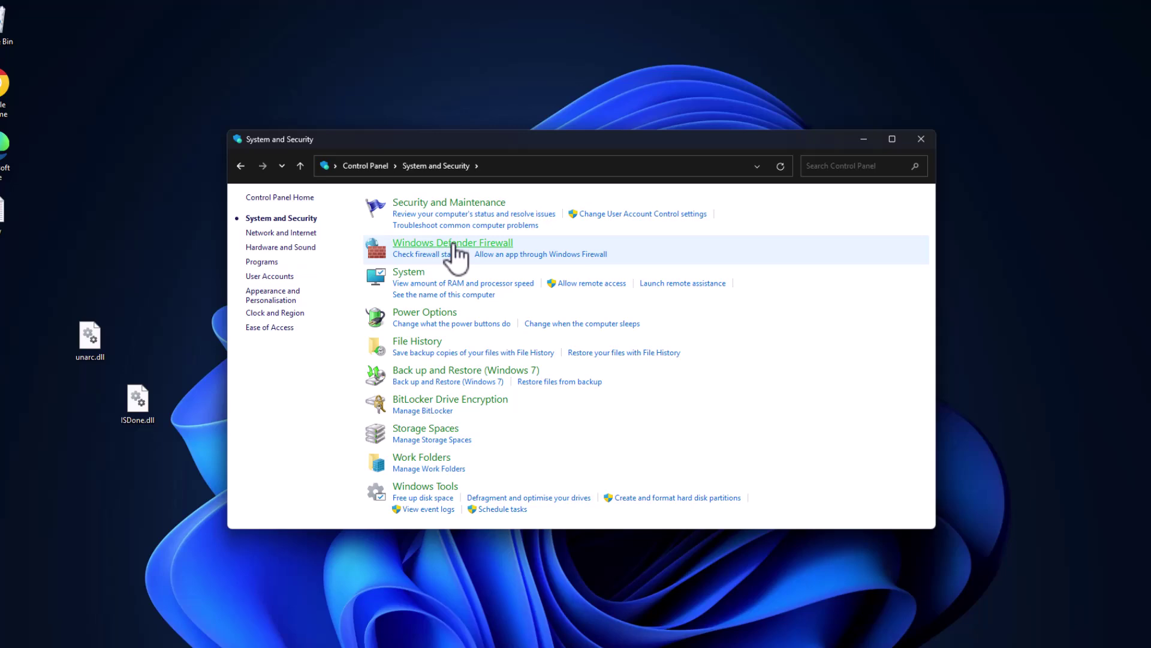
left_click(407, 283)
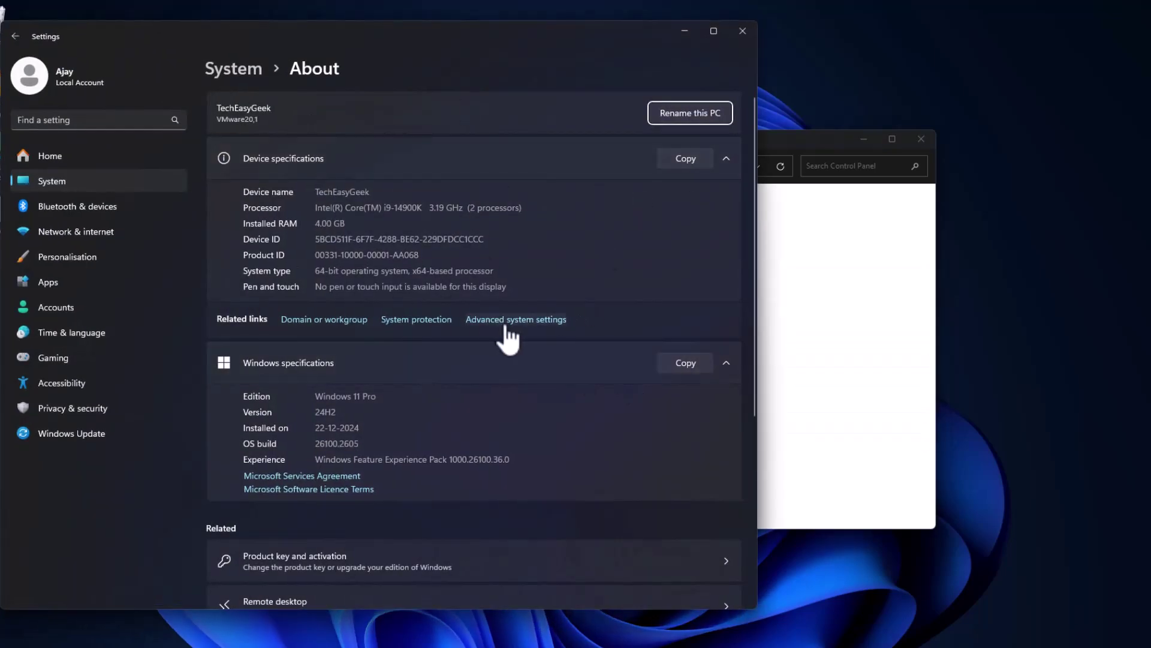
left_click(532, 322)
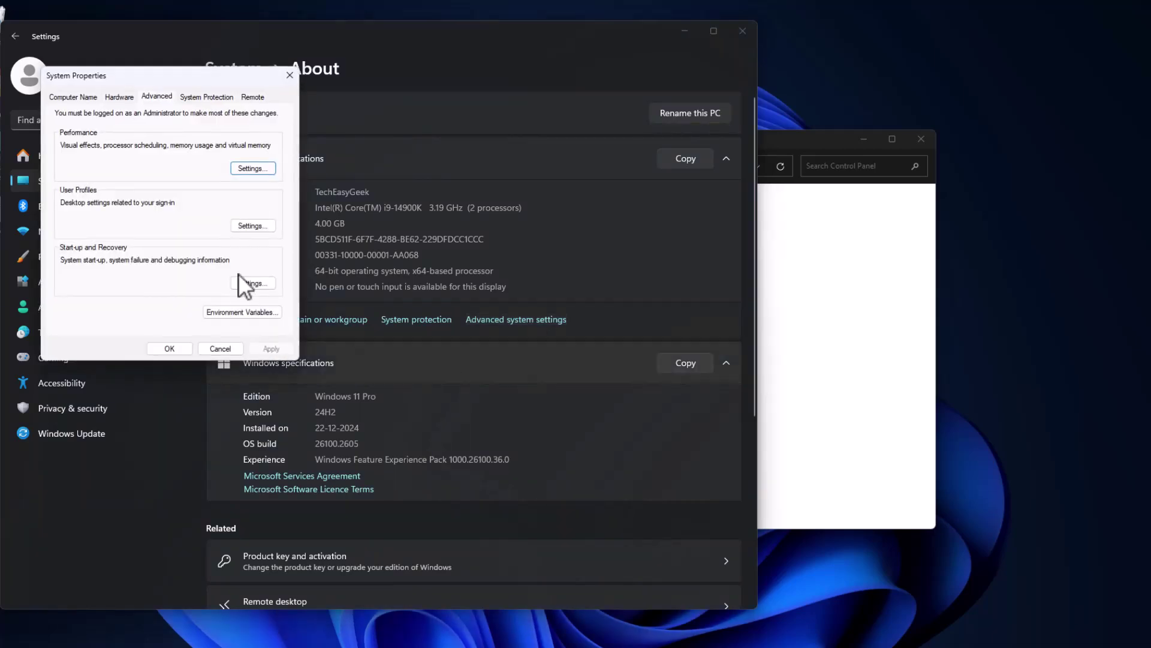
left_click(232, 168)
left_click(129, 146)
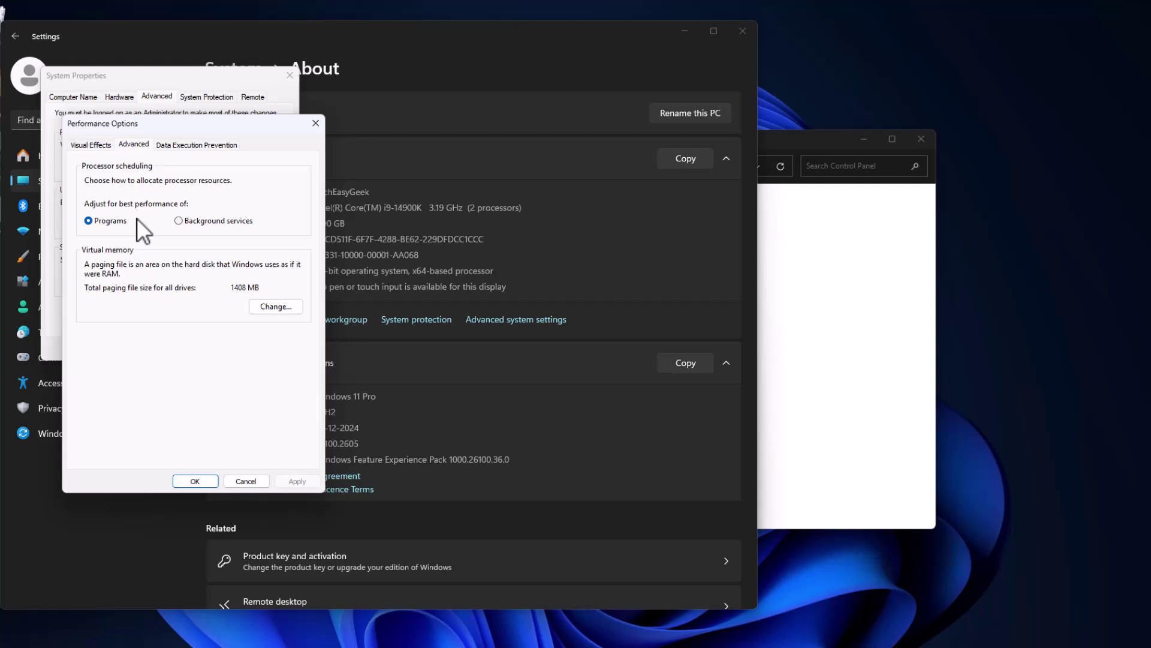
- In Virtual Memory, turn off automatic paging file management and choose Custom size for drive C:
left_click(270, 306)
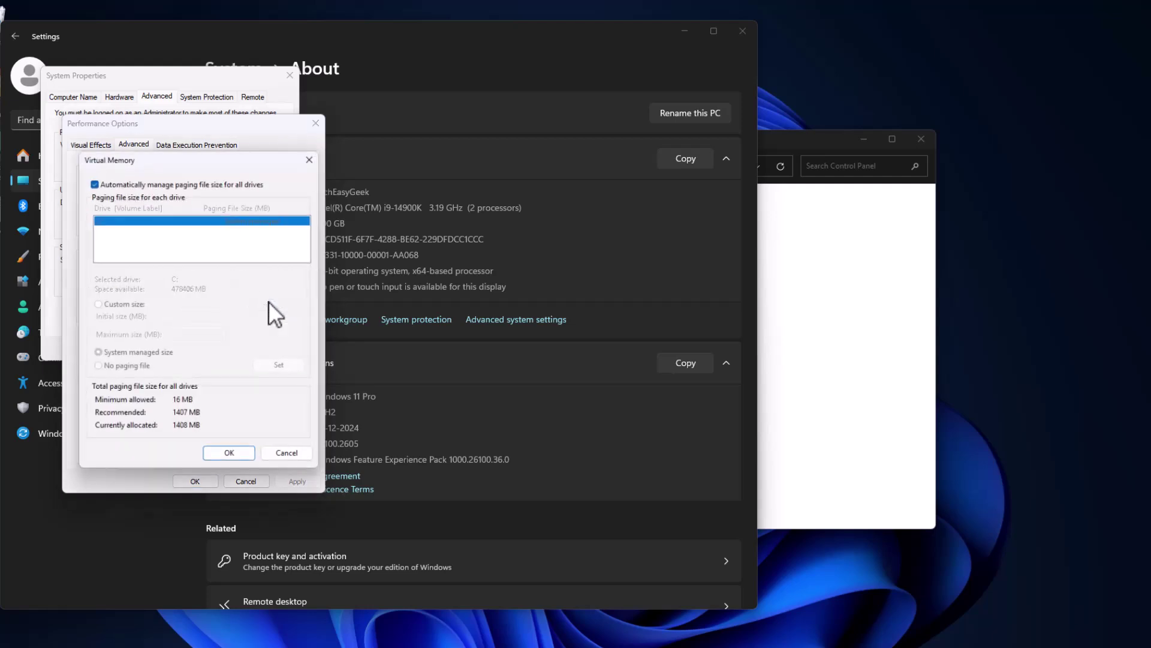
left_click(92, 180)
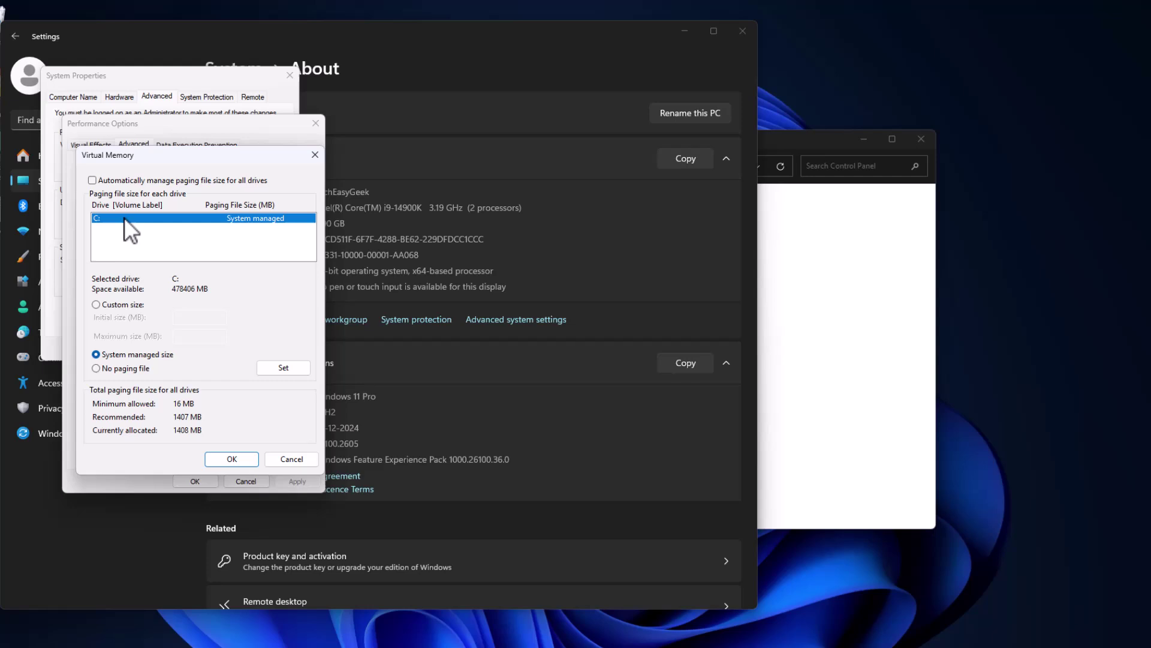
left_click(98, 303)
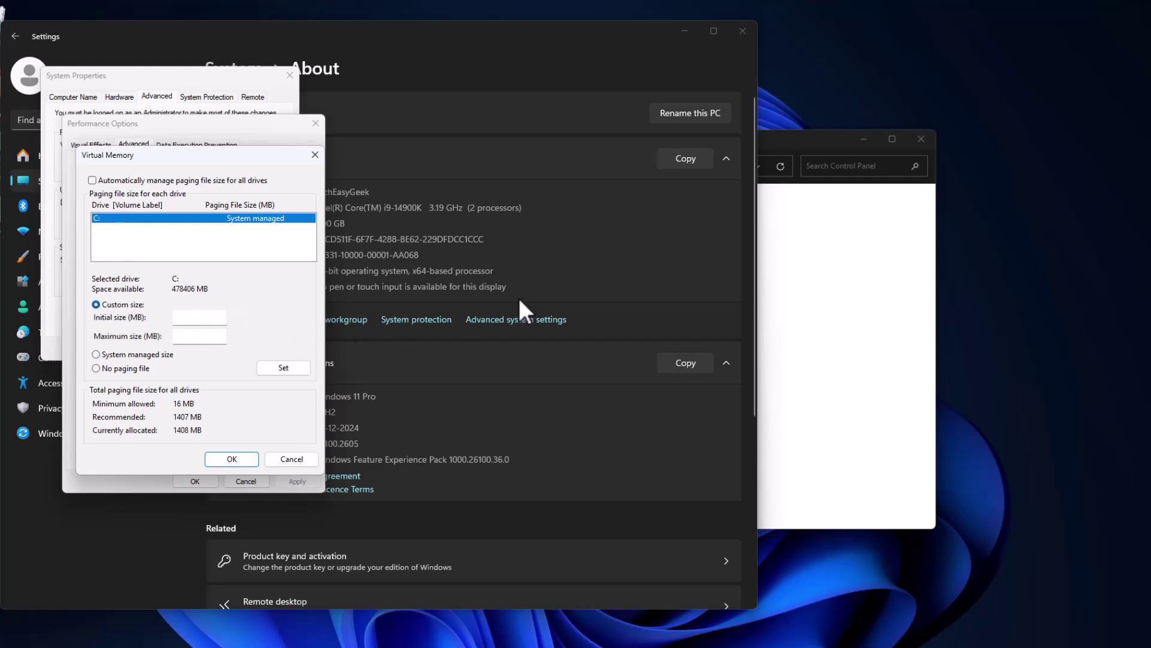
left_click(423, 76)
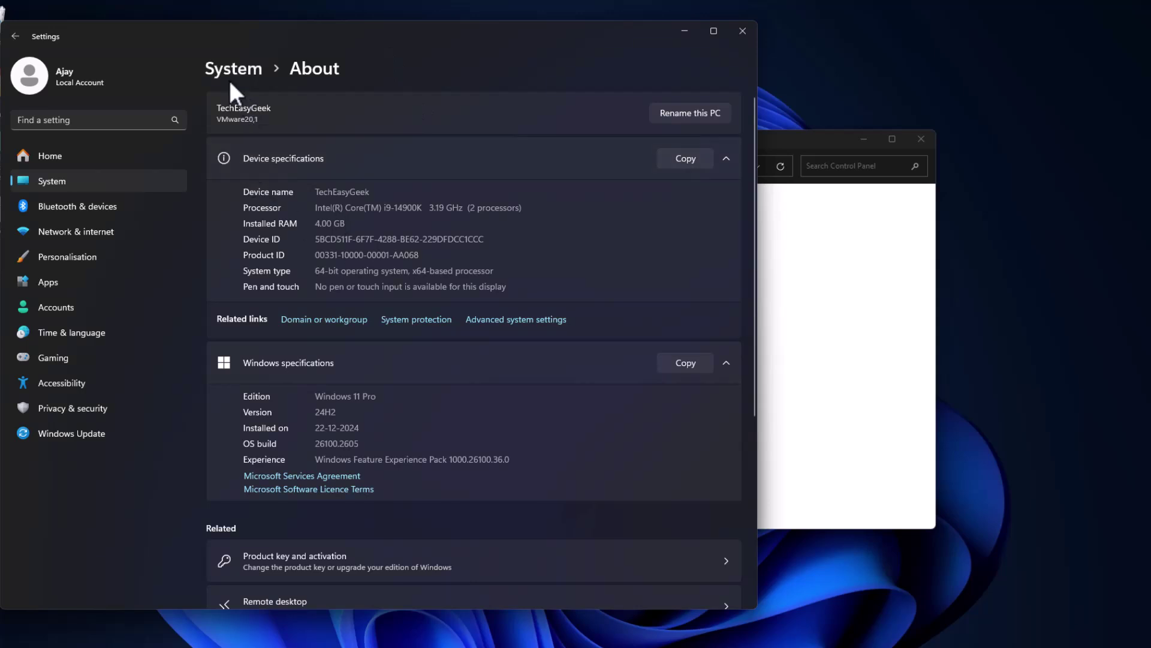
- Note the 4.00 GB installed RAM and copy the matching 2048 initial size from new.txt
left_click_drag(351, 225, 266, 223)
key("alt+Tab")
left_click_drag(258, 412, 249, 289)
triple_click(249, 289)
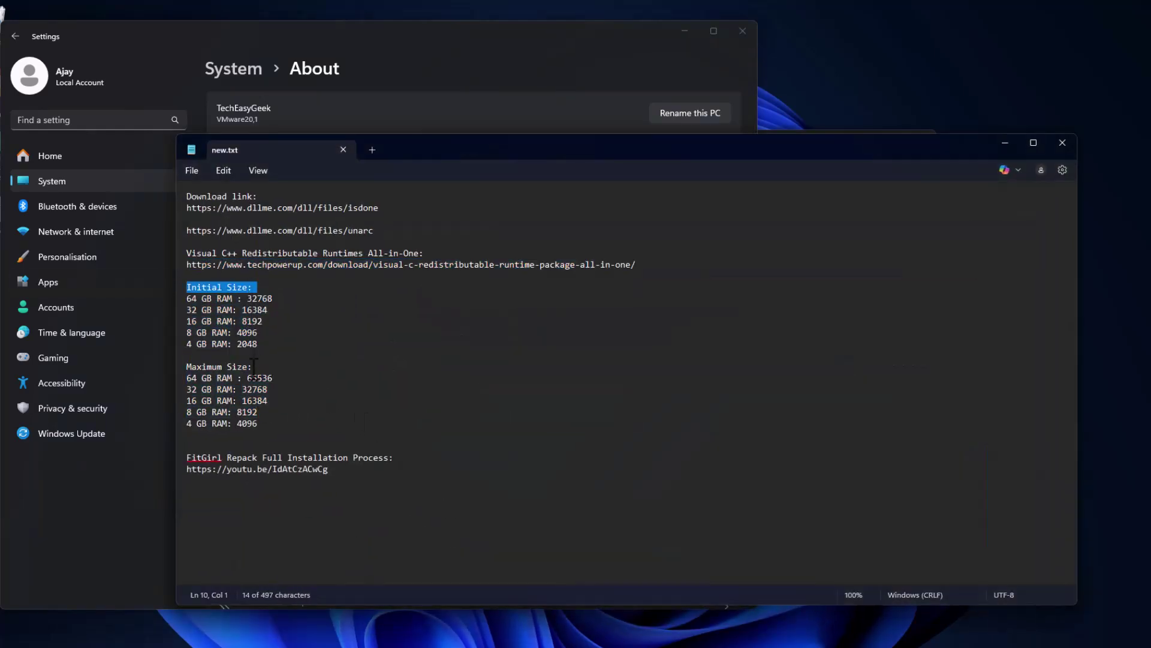
left_click_drag(253, 365, 254, 367)
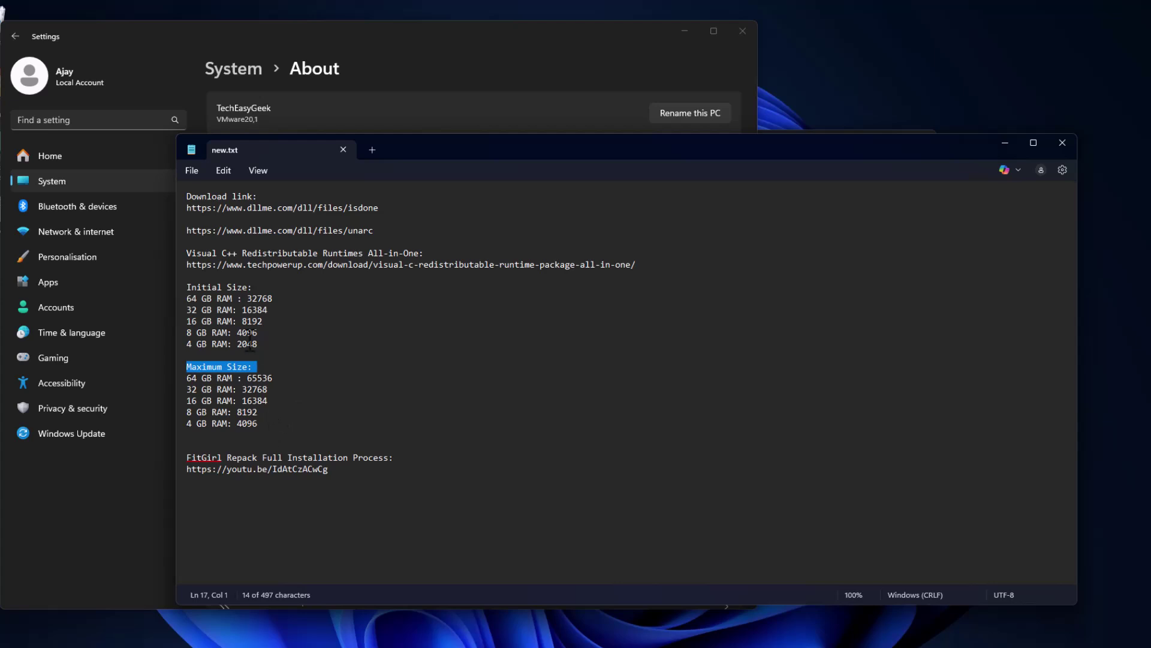
left_click_drag(263, 343, 244, 343)
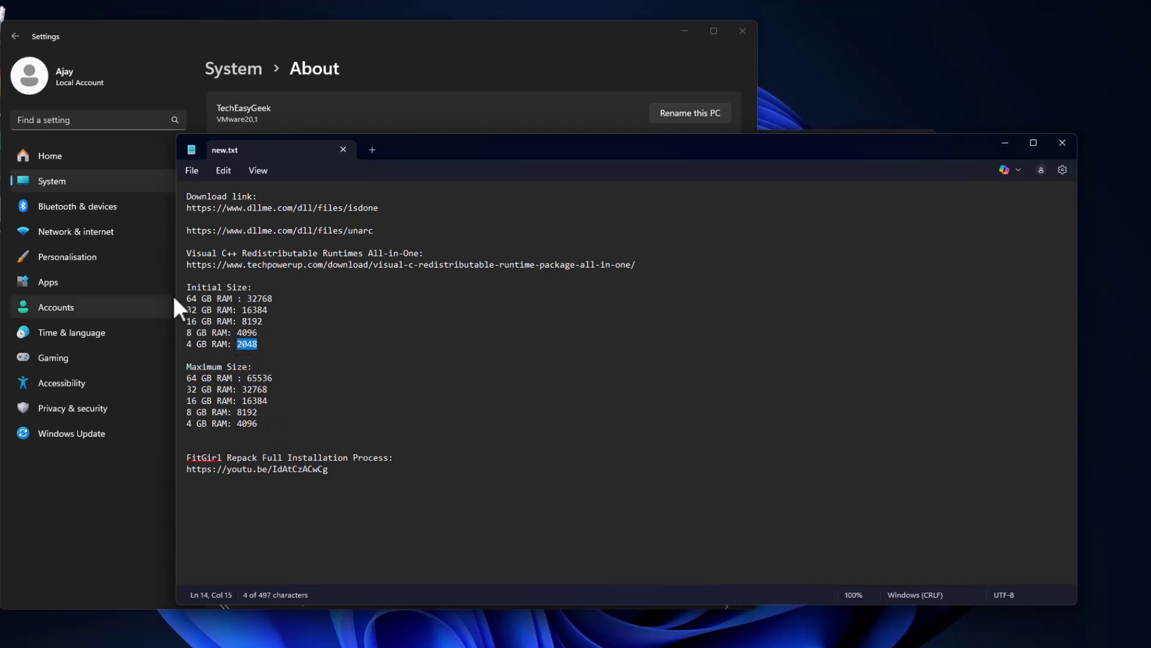
right_click(241, 347)
left_click(280, 96)
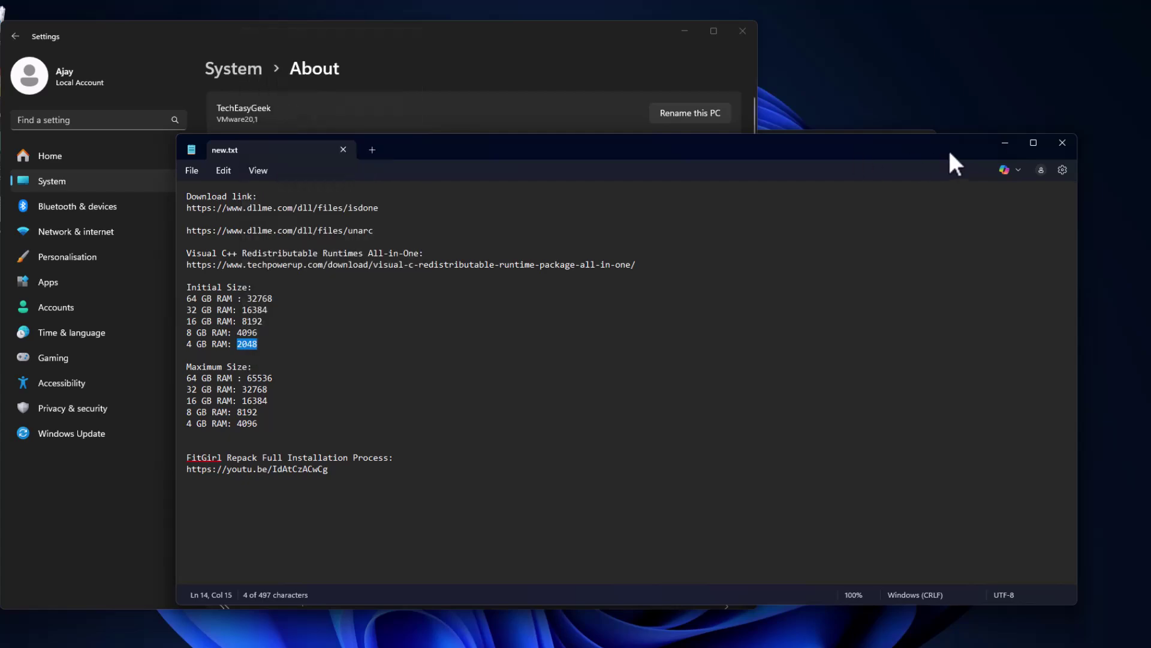
left_click(1005, 143)
- Return to Virtual Memory and enter 2048 as the initial size for drive C:
left_click(784, 142)
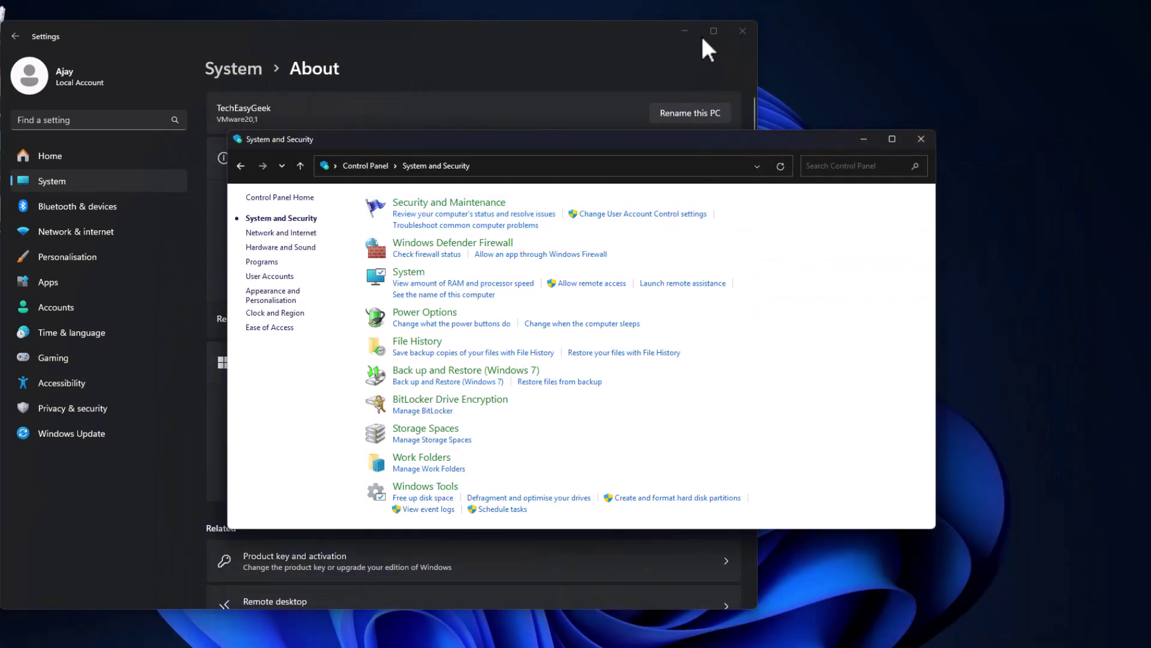
left_click(684, 31)
left_click(186, 134)
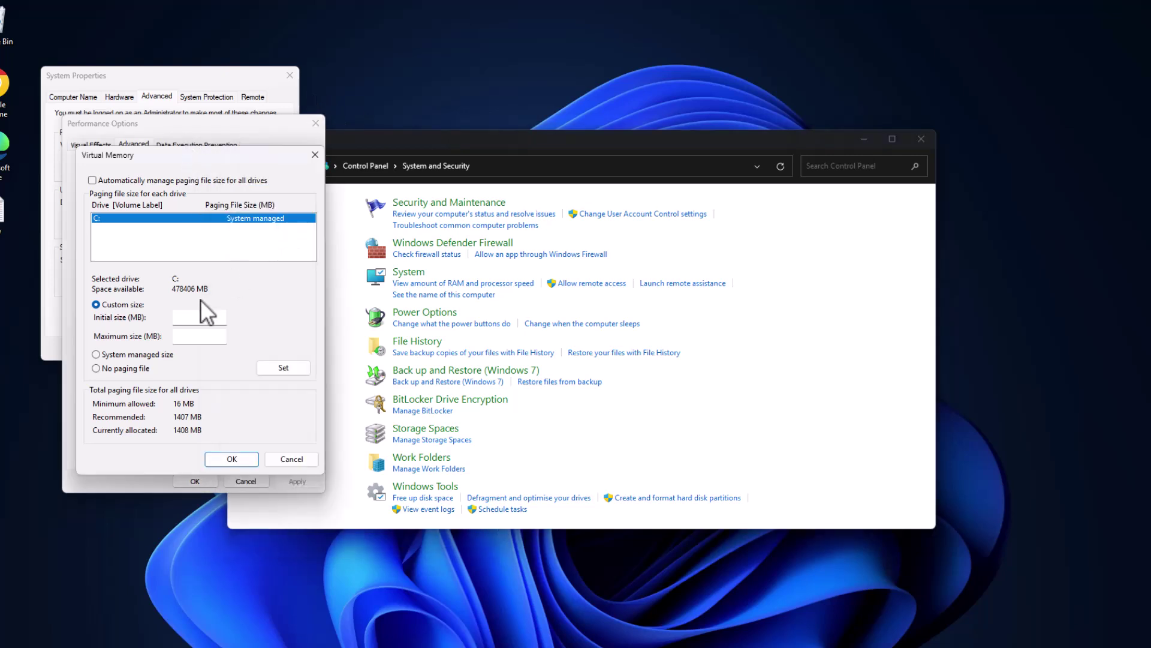
left_click(195, 318)
type("2048")
left_click(198, 337)
- Take the 4096 maximum size from new.txt and set C: to 2048–4096 MB
left_click(665, 638)
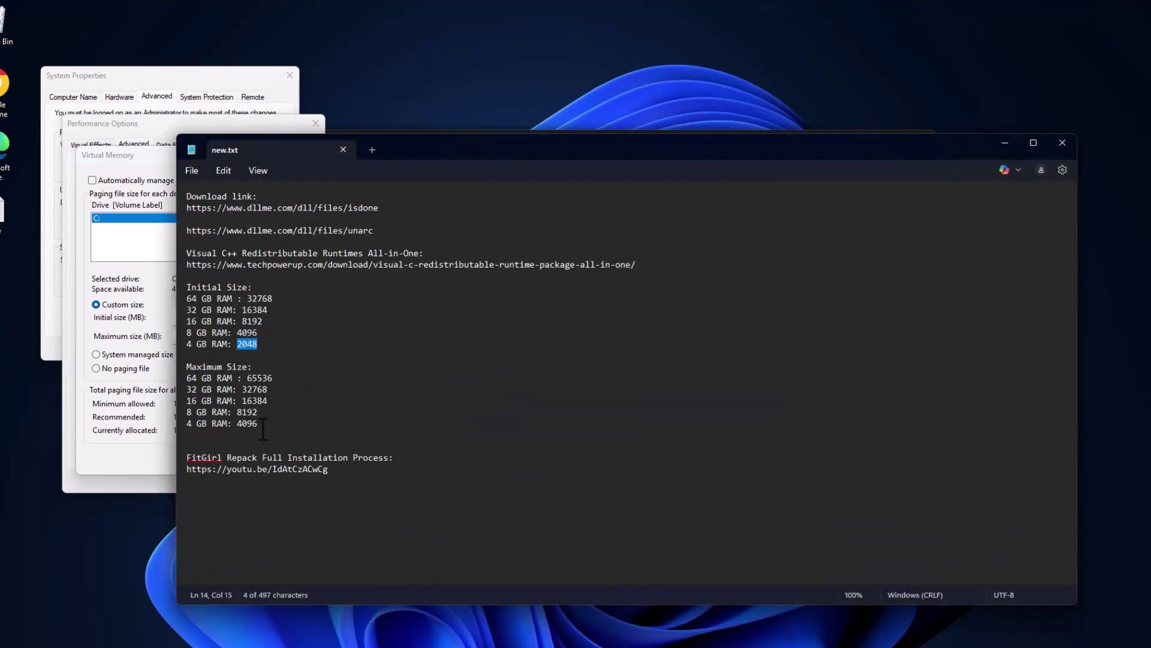
mouse_move(259, 424)
left_mouse_down()
mouse_move(186, 425)
mouse_move(240, 426)
left_mouse_up()
left_click(995, 144)
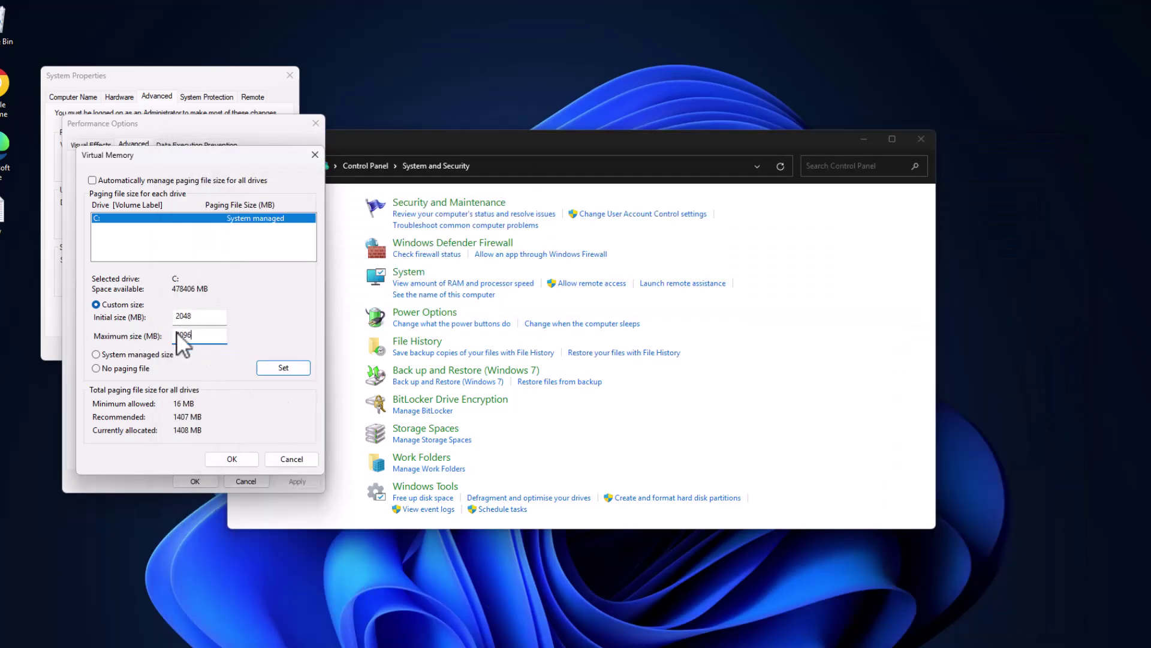
left_click(290, 367)
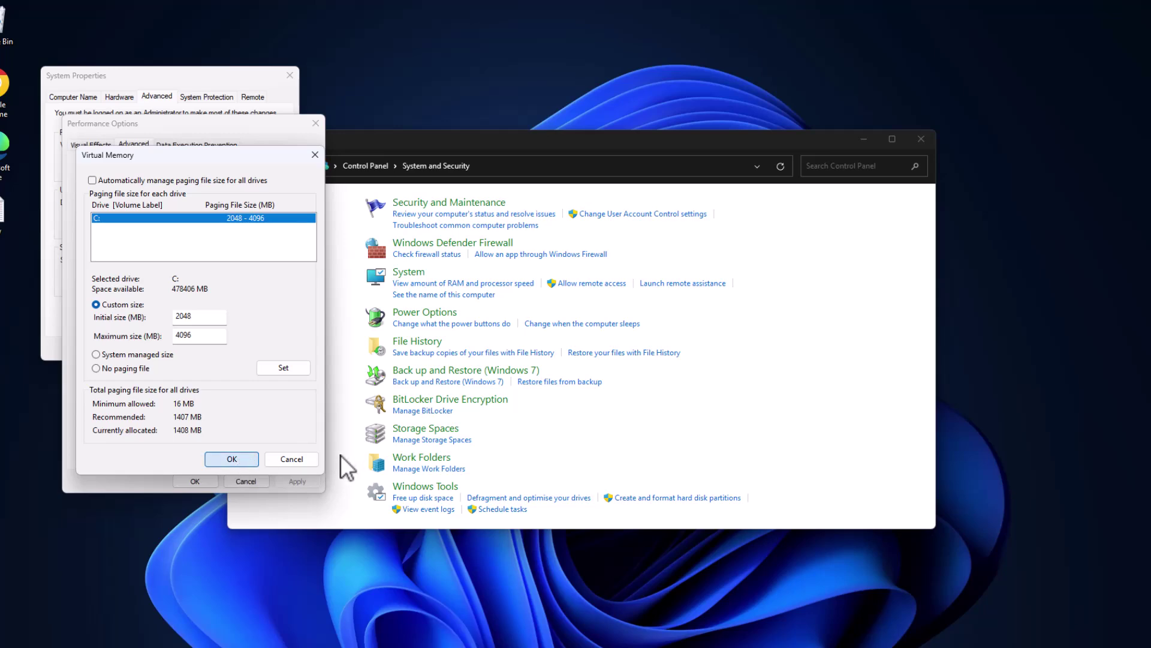
- Confirm all system dialogs, choose Restart Later, and close the System and Security window
key("Return")
left_click(665, 376)
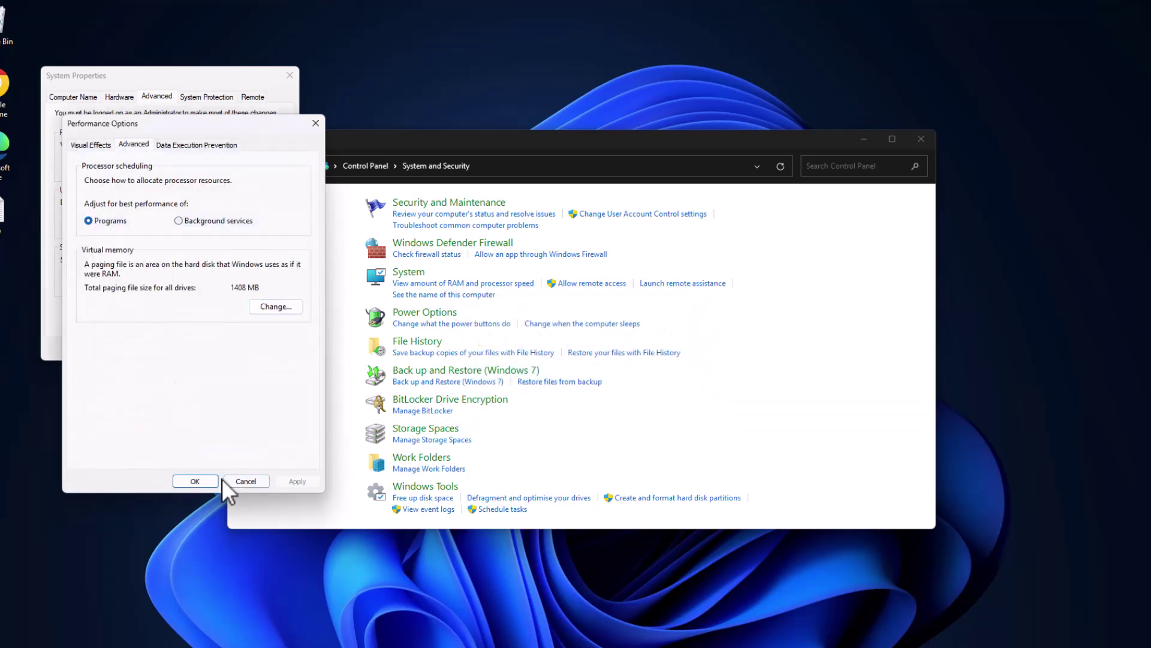
left_click(203, 478)
left_click(198, 348)
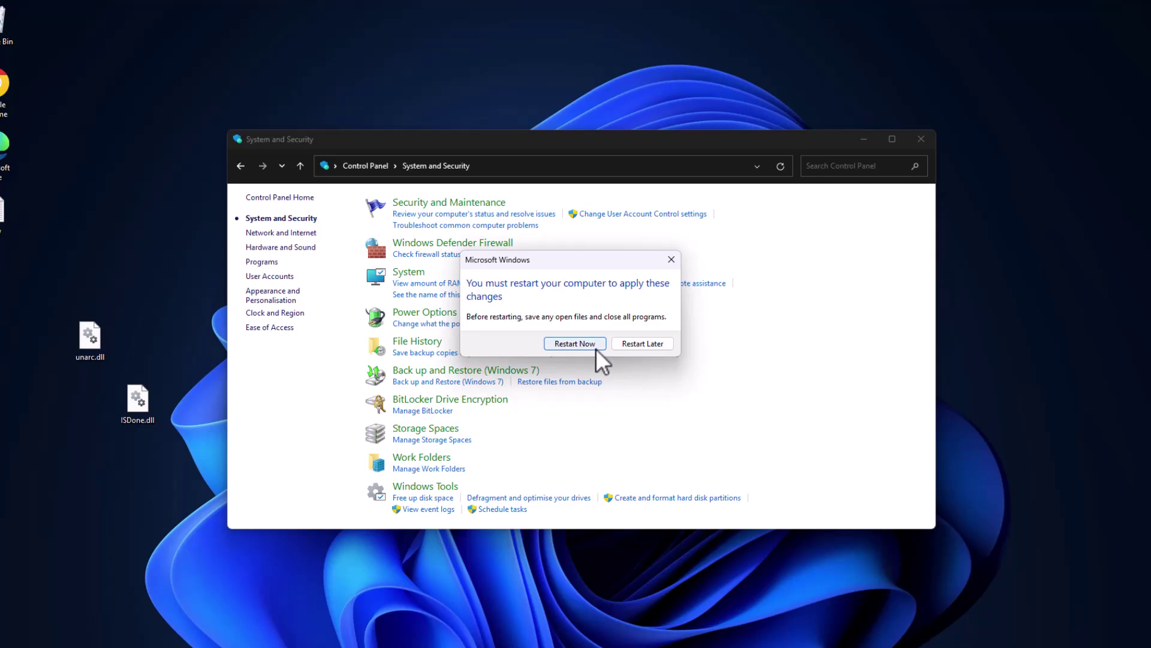
left_click(632, 347)
left_click(907, 143)
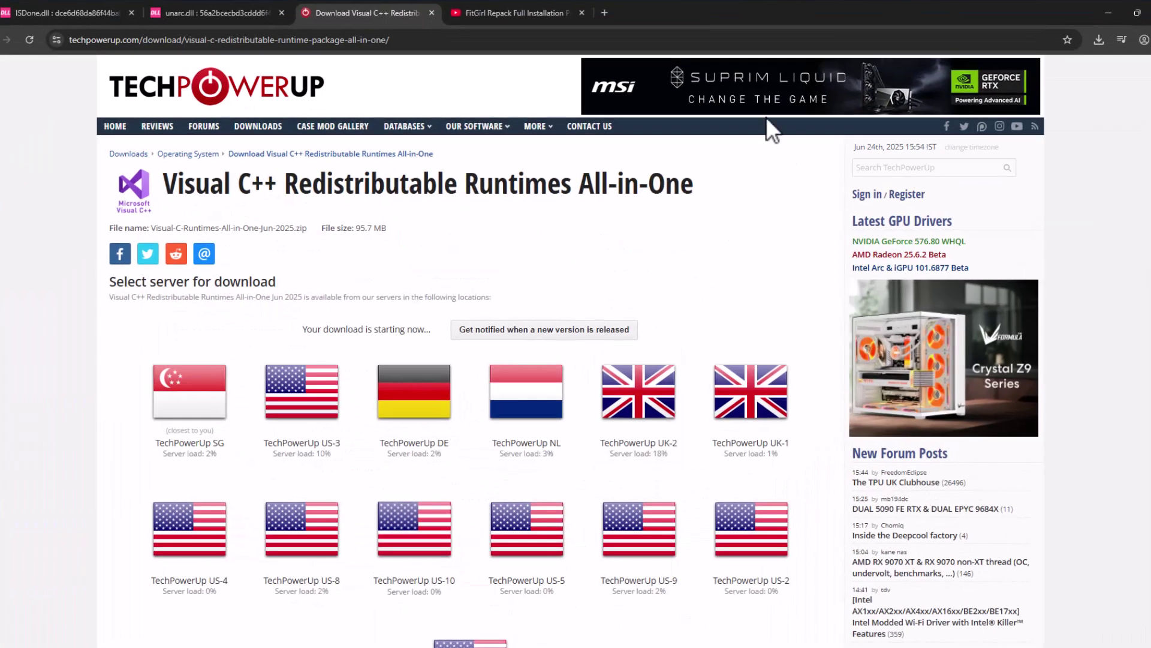
- Show the FitGirl installation video tab and confirm its YouTube link in new.txt
left_click(524, 17)
key("alt+Tab")
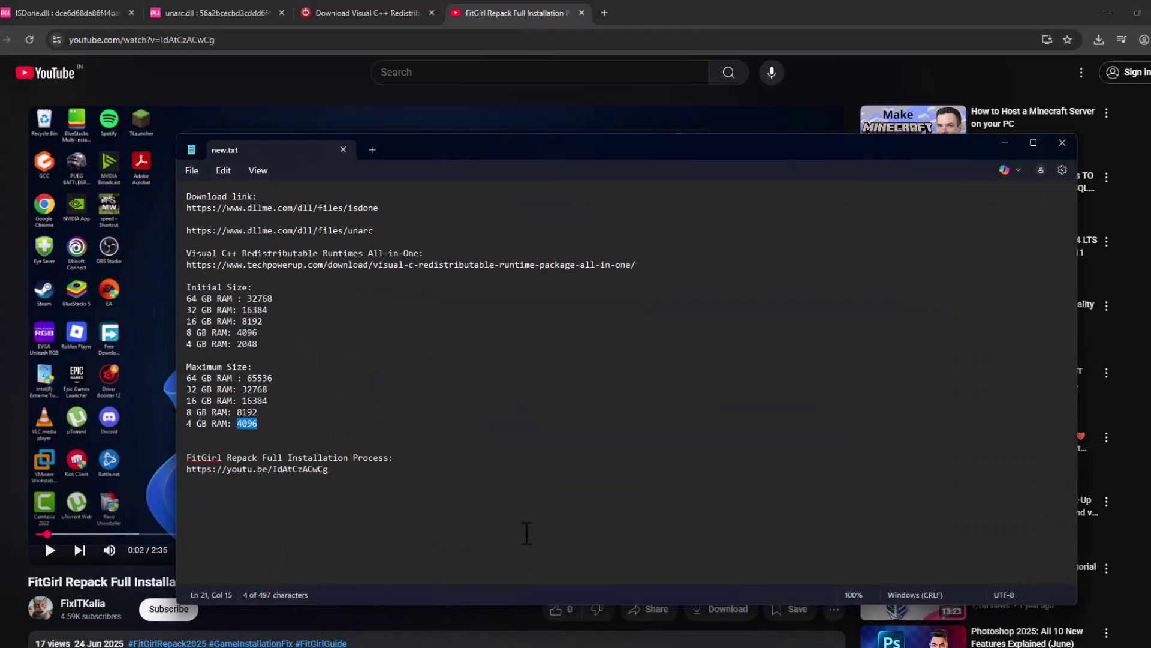
left_click_drag(330, 469, 185, 457)
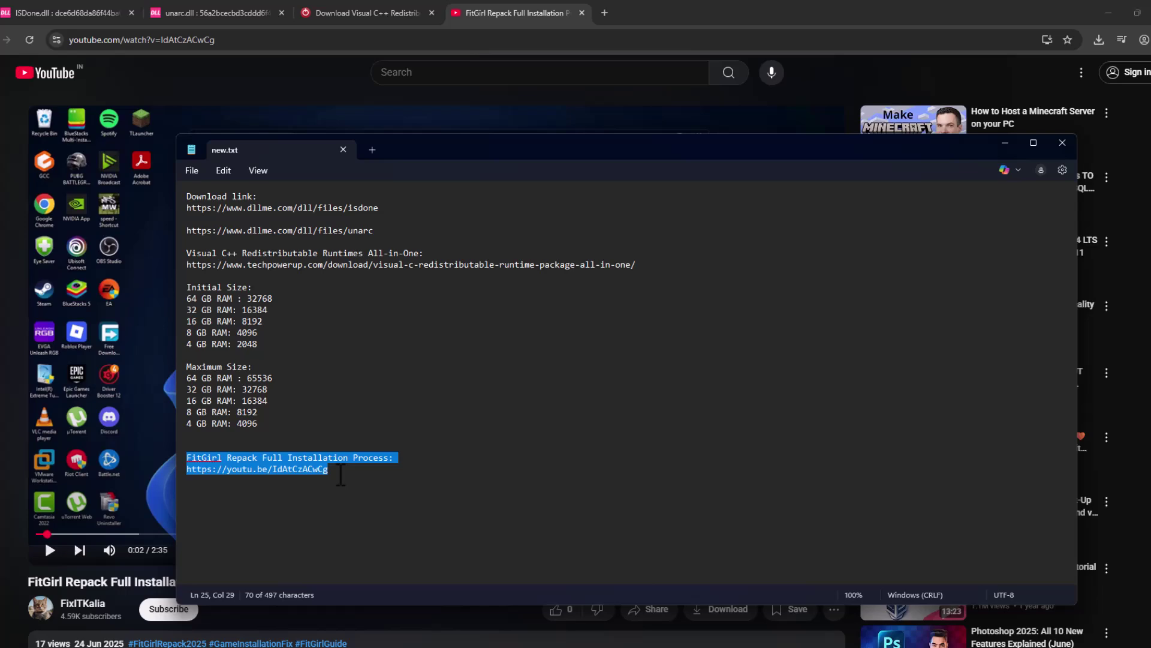
triple_click(339, 470)
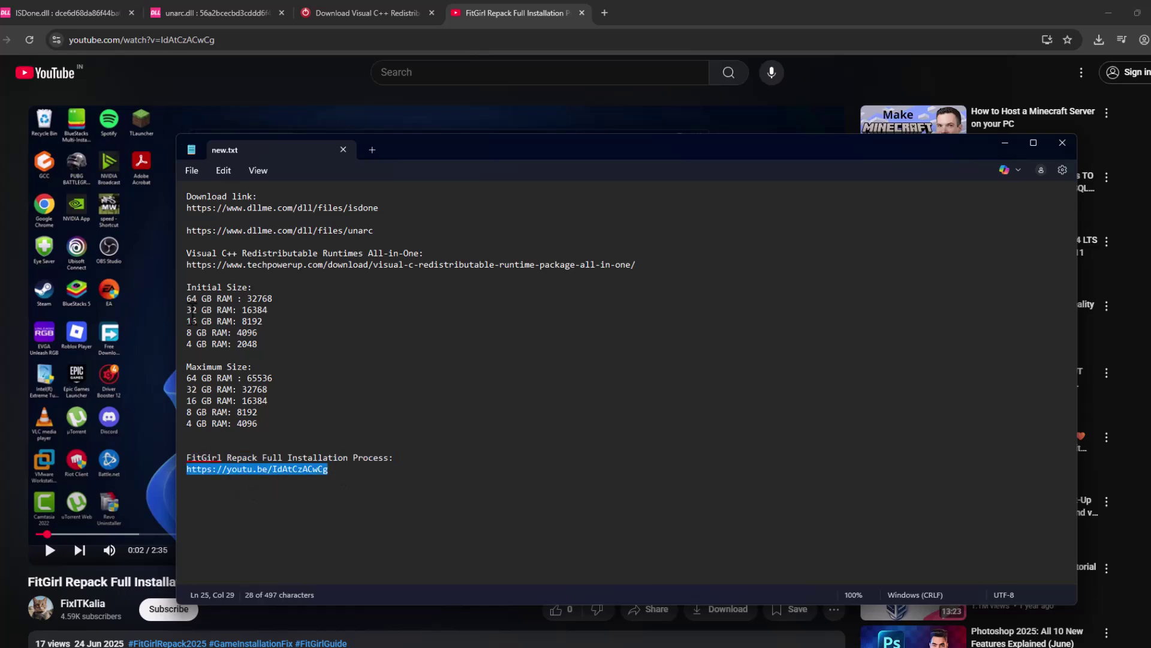
left_click(338, 469)
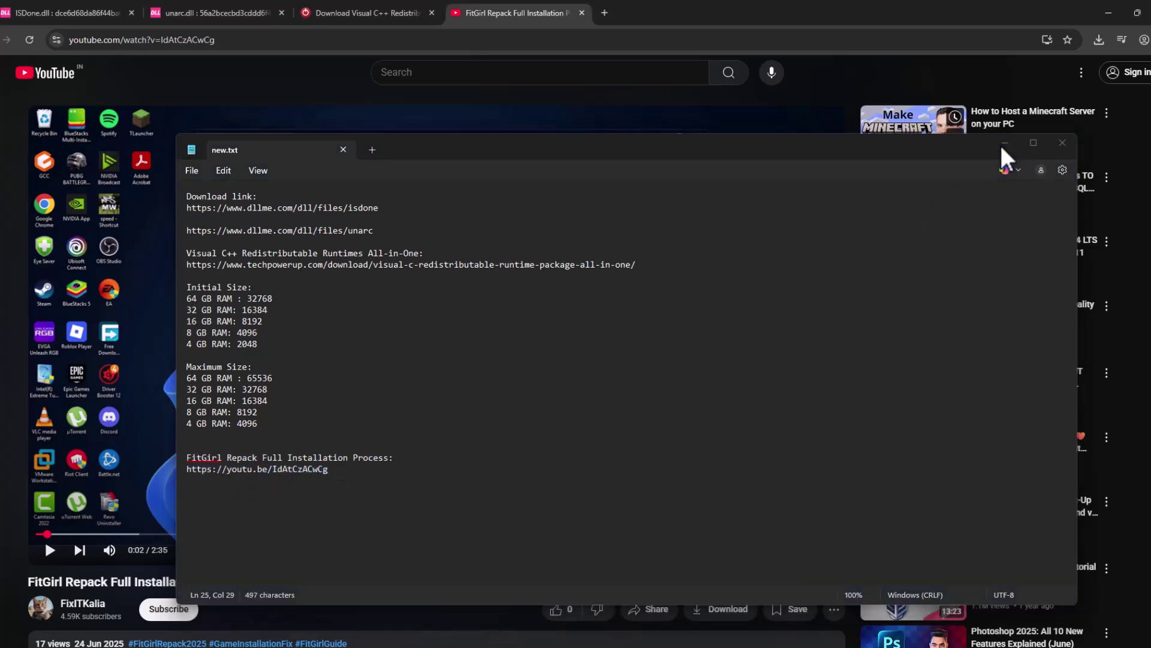
left_click(1005, 144)
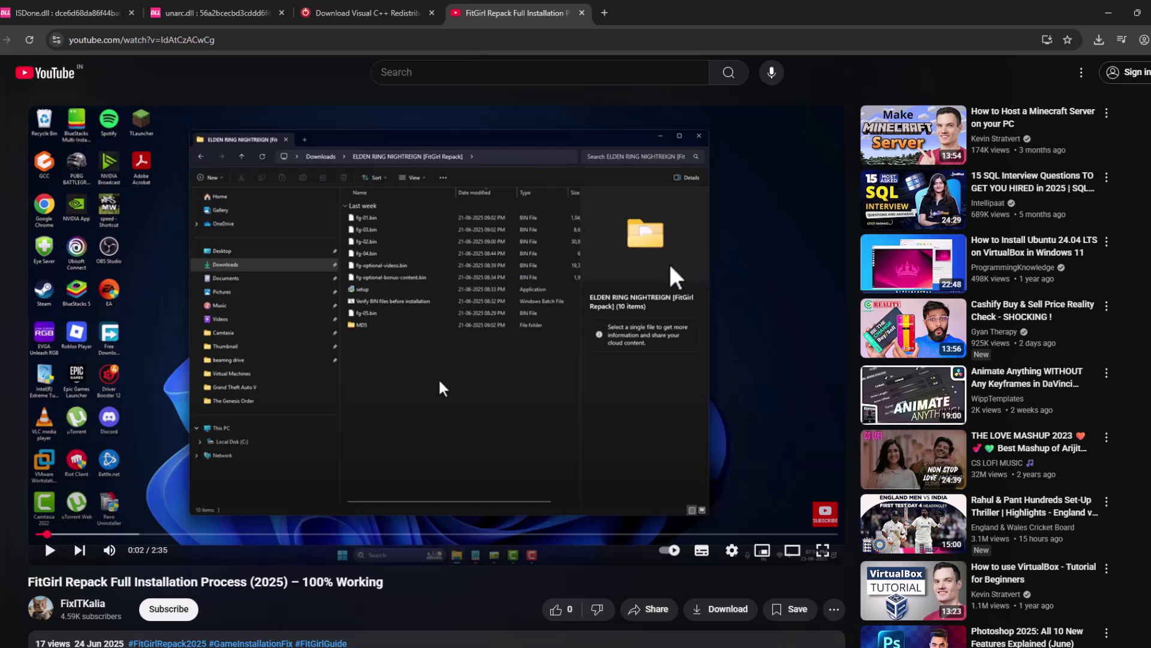